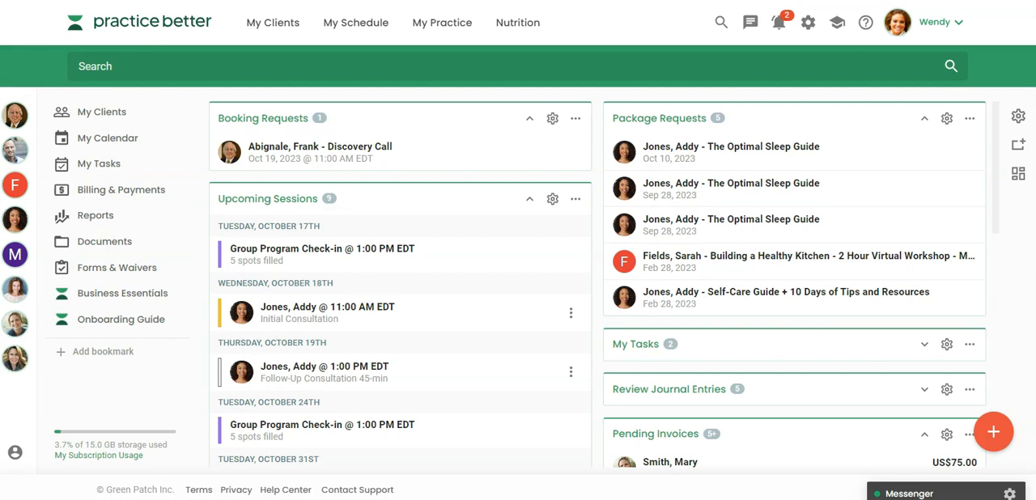
# Step: From the note templates list, create a note for an existing client using the Initial SOAP Notes template
pyautogui.moveTo(458, 34)
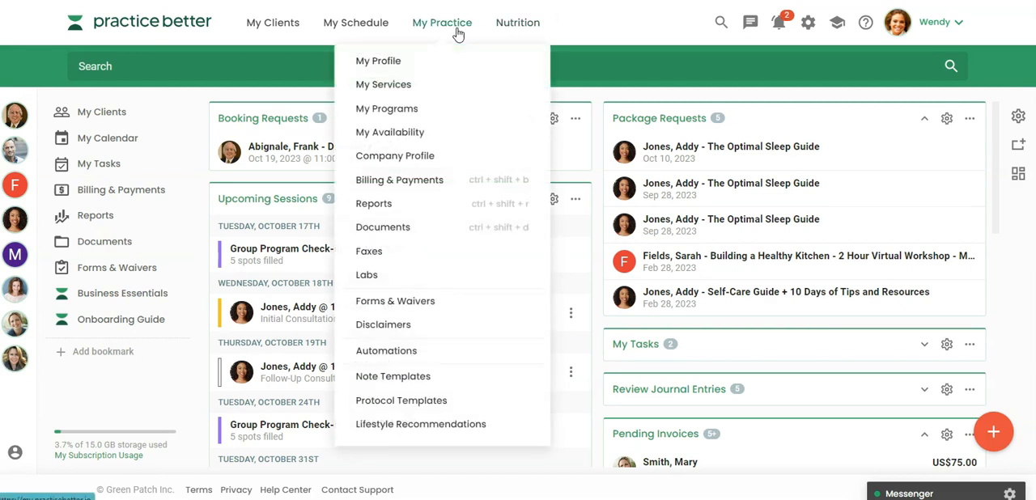
pyautogui.click(404, 376)
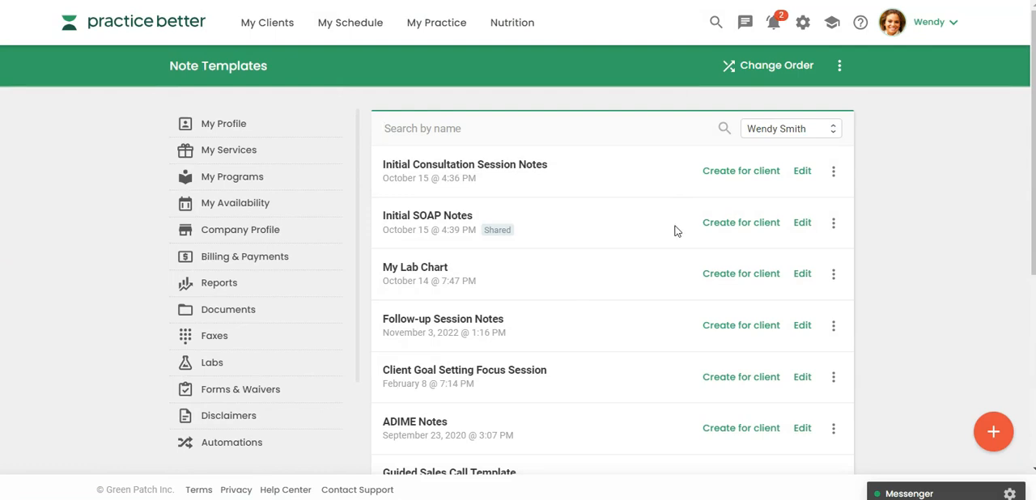
pyautogui.click(727, 227)
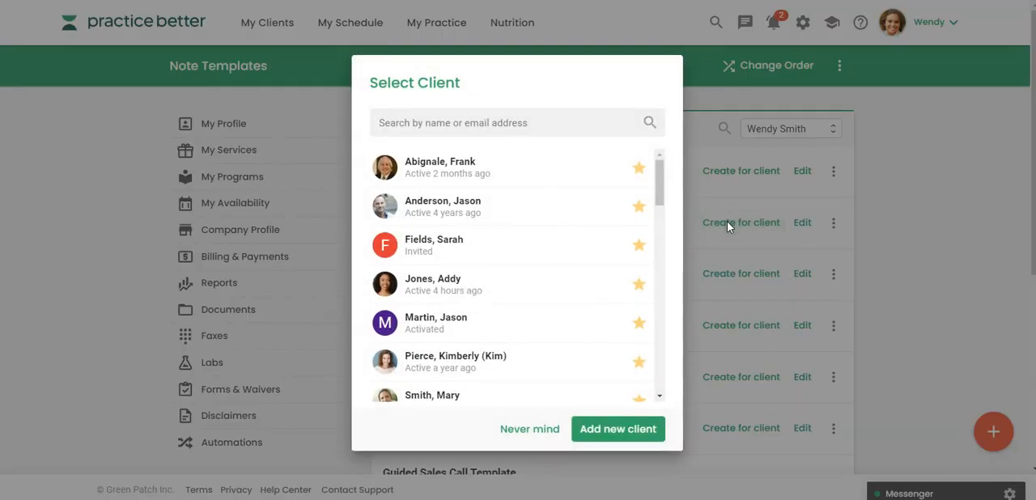
pyautogui.click(559, 283)
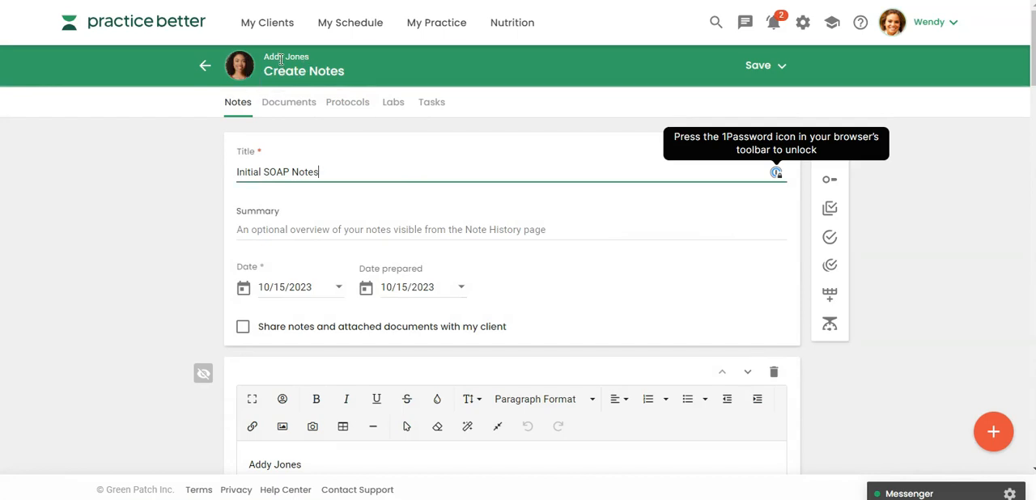
# Step: Review the prefilled client details, Subjective, Health History and Lifestyle & Diet sections of the SOAP note
pyautogui.scroll(-4, 429, 233)
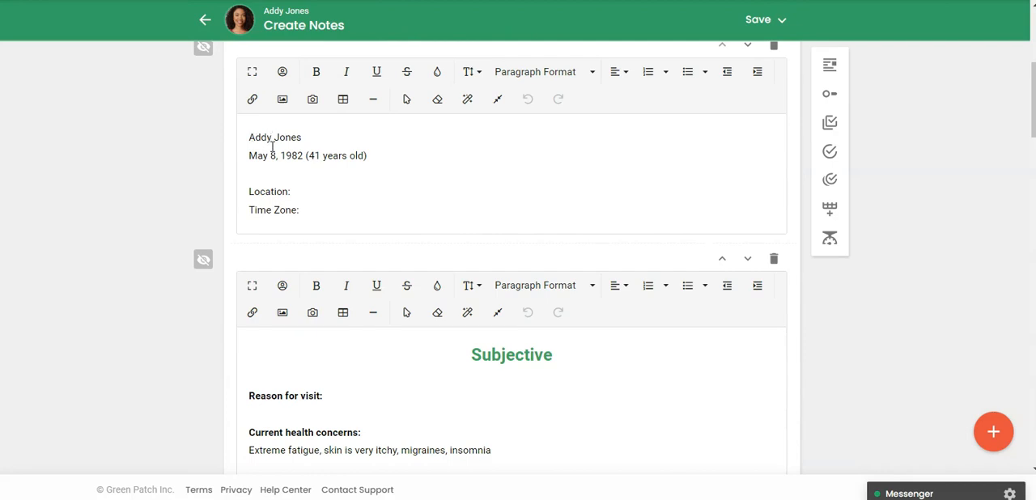
pyautogui.scroll(-2, 270, 194)
pyautogui.scroll(-4, 270, 186)
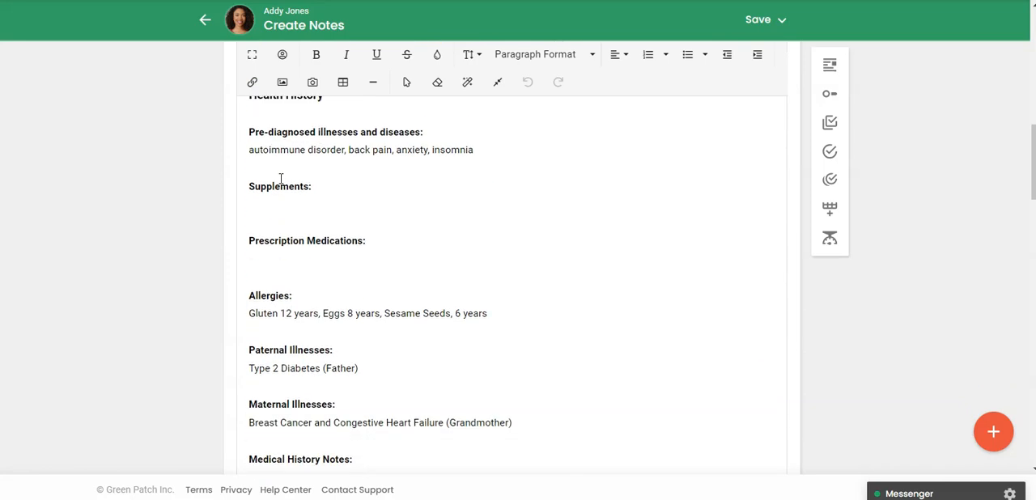
pyautogui.scroll(-4, 280, 178)
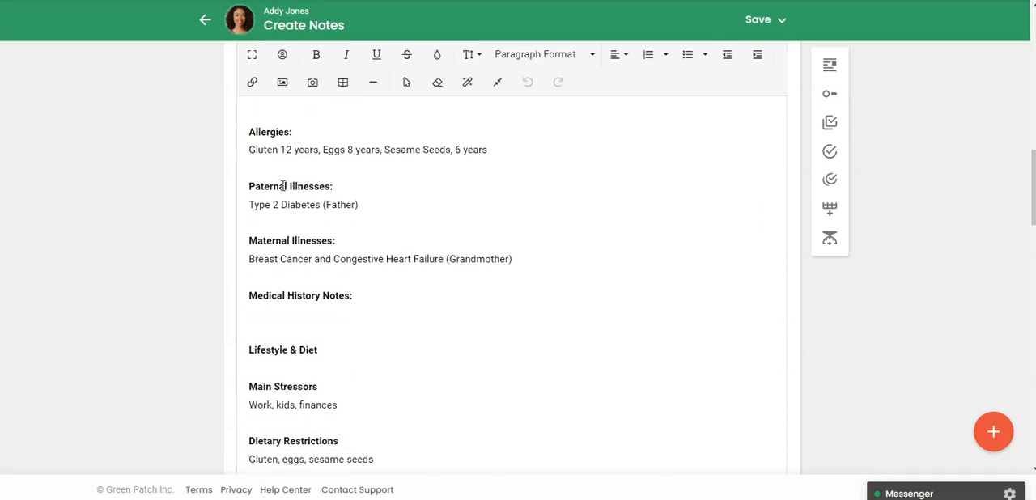
pyautogui.scroll(8, 301, 208)
pyautogui.scroll(10, 303, 213)
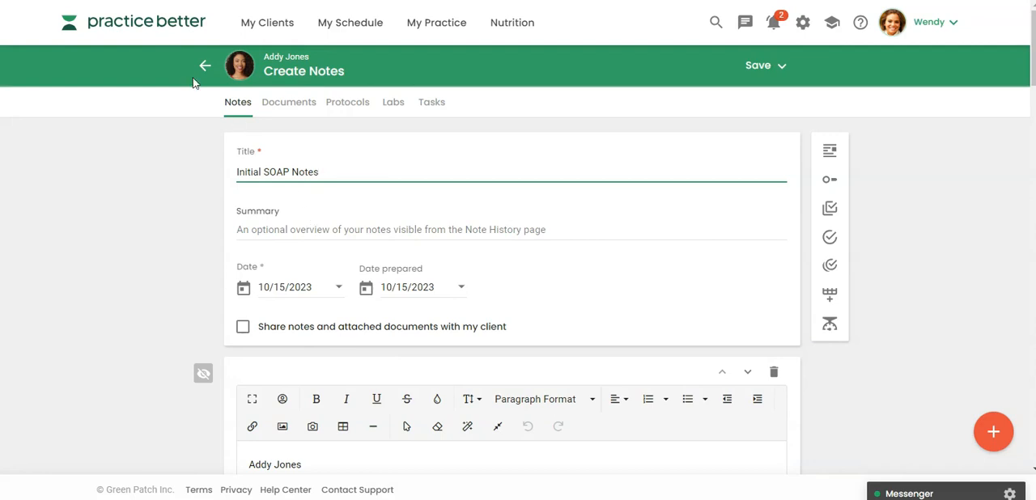
# Step: Leave the SOAP note unsaved, return to the dashboard and open the same client's record
pyautogui.click(152, 31)
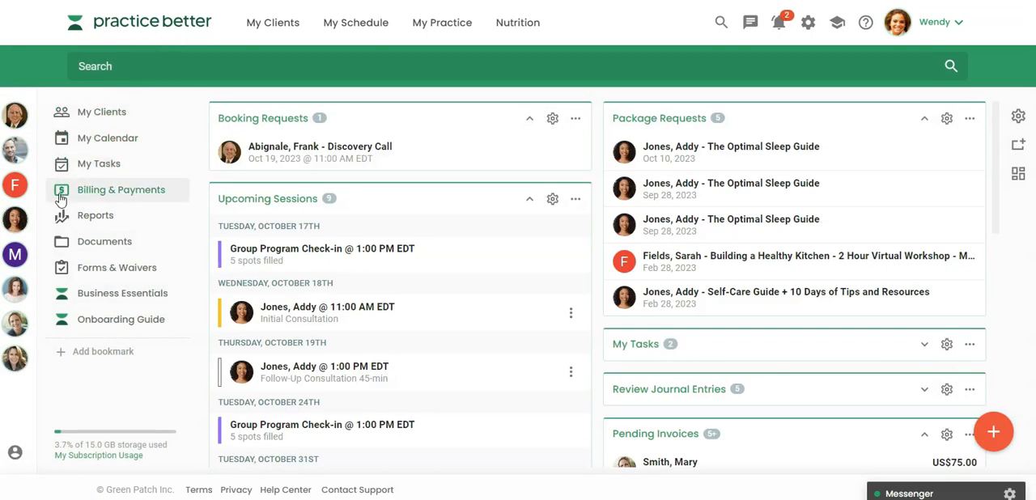
pyautogui.click(16, 223)
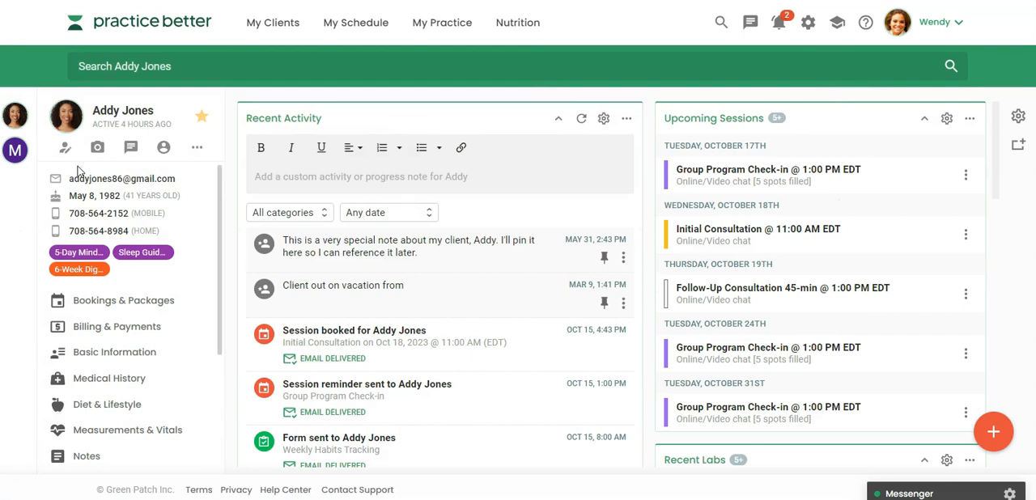
pyautogui.click(1001, 435)
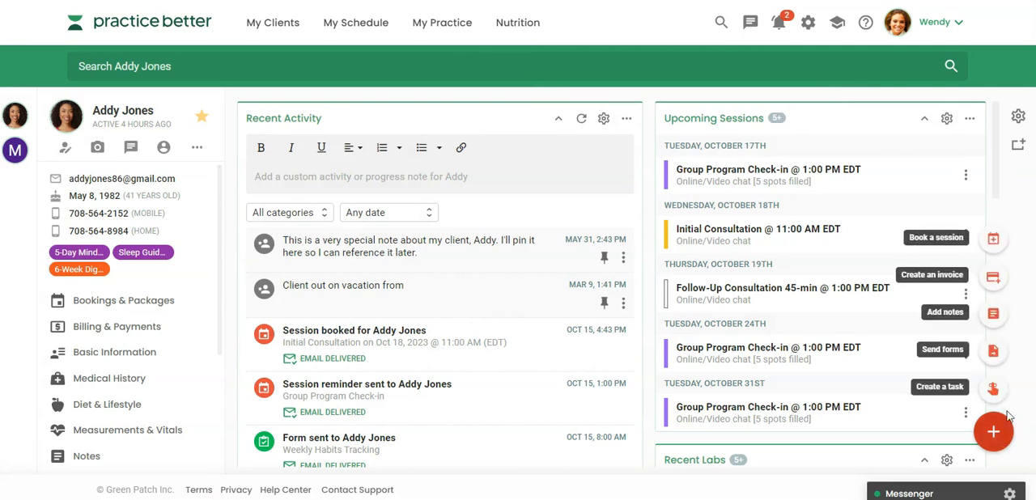
pyautogui.click(993, 314)
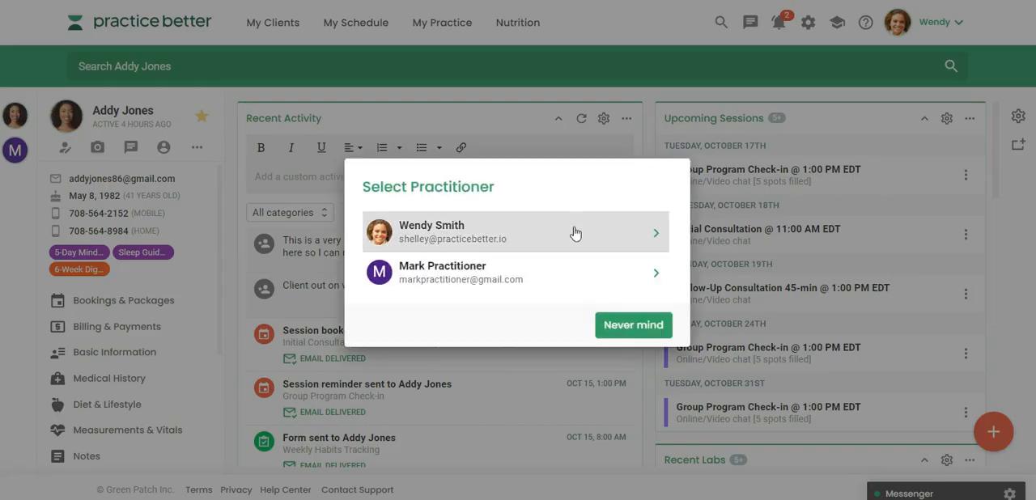
pyautogui.click(573, 233)
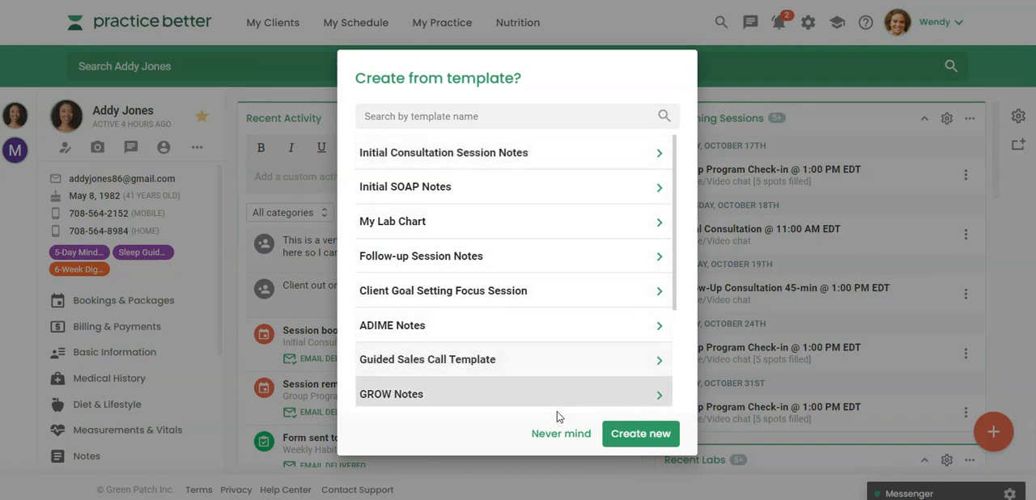
pyautogui.click(557, 435)
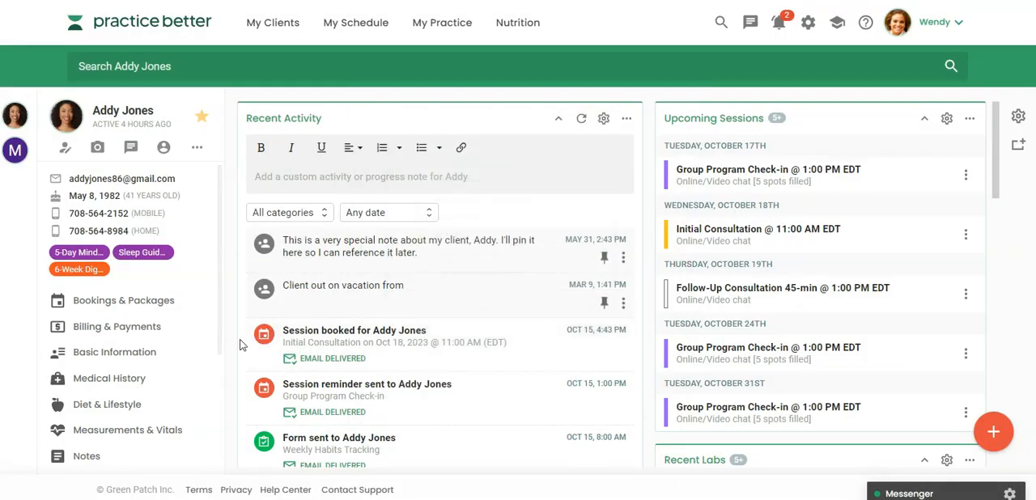
# Step: Add notes to the client's October 18 Initial Consultation booking from the Initial Consultation Session Notes template, acknowledging the added diagnosis codes
pyautogui.click(108, 301)
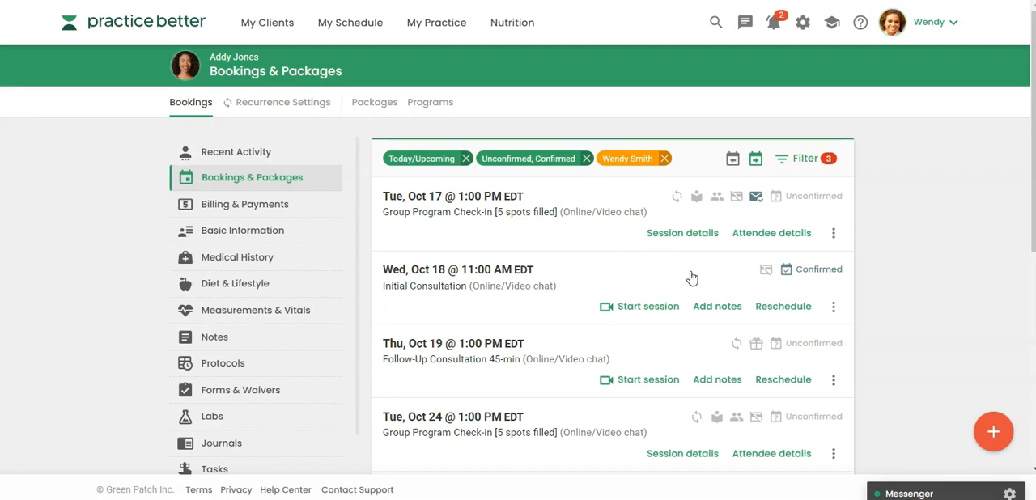
pyautogui.click(718, 311)
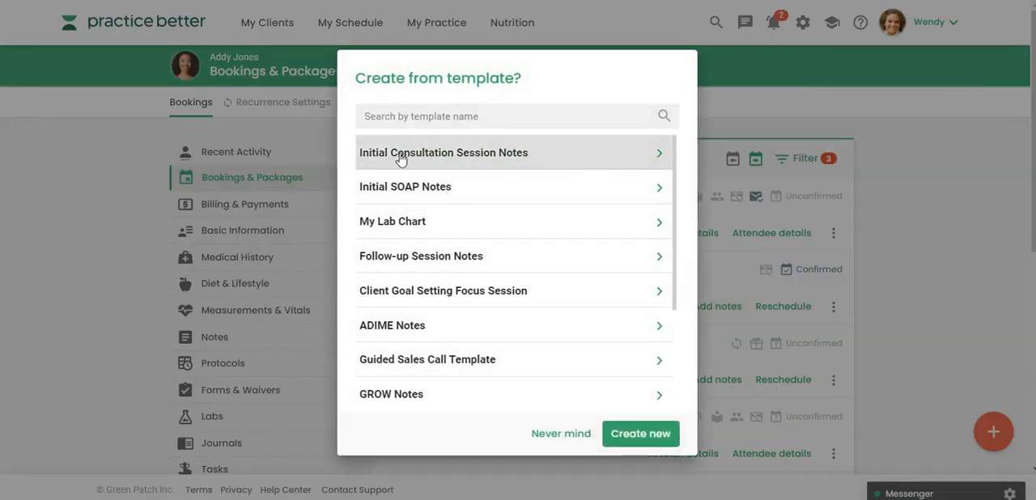
pyautogui.click(462, 156)
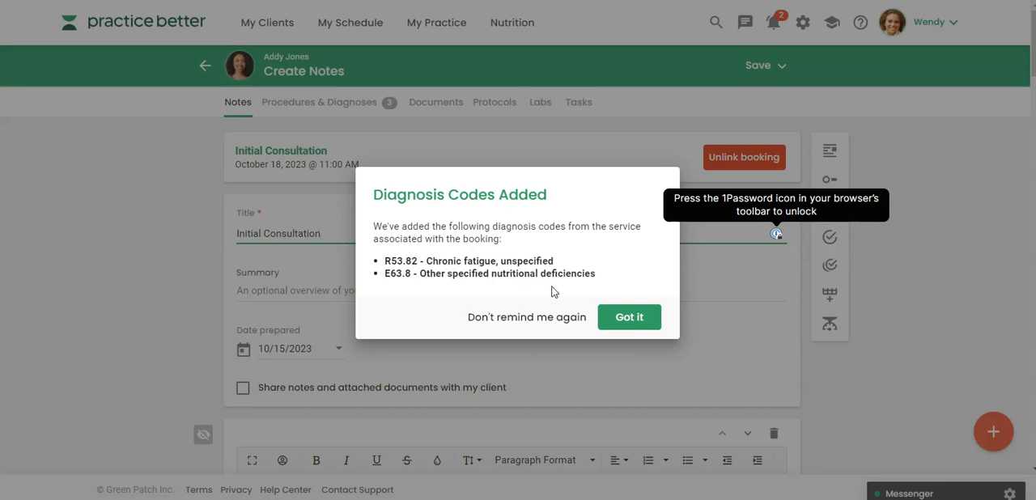
pyautogui.click(617, 315)
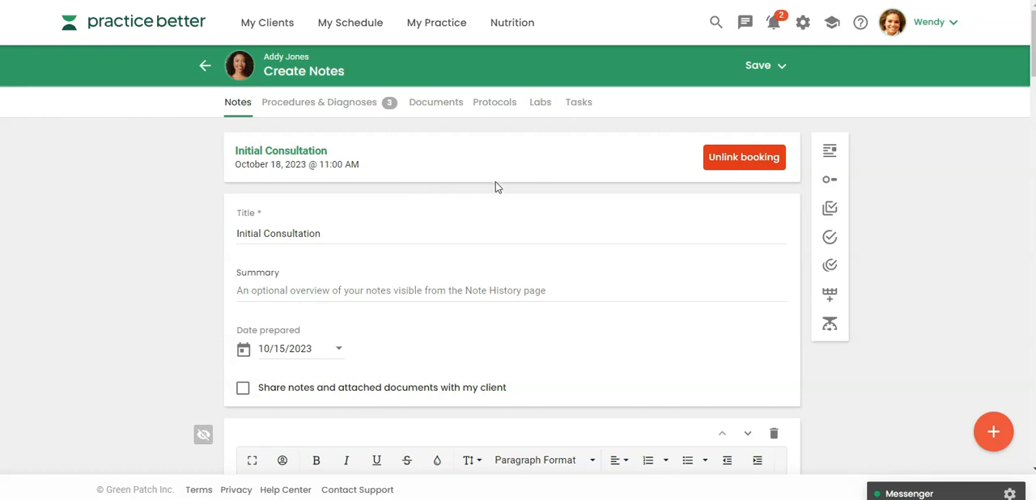
# Step: Review the whole Initial Consultation note, from the prefilled client details through the health history to the closing questions and thank-you message
pyautogui.scroll(-1, 496, 187)
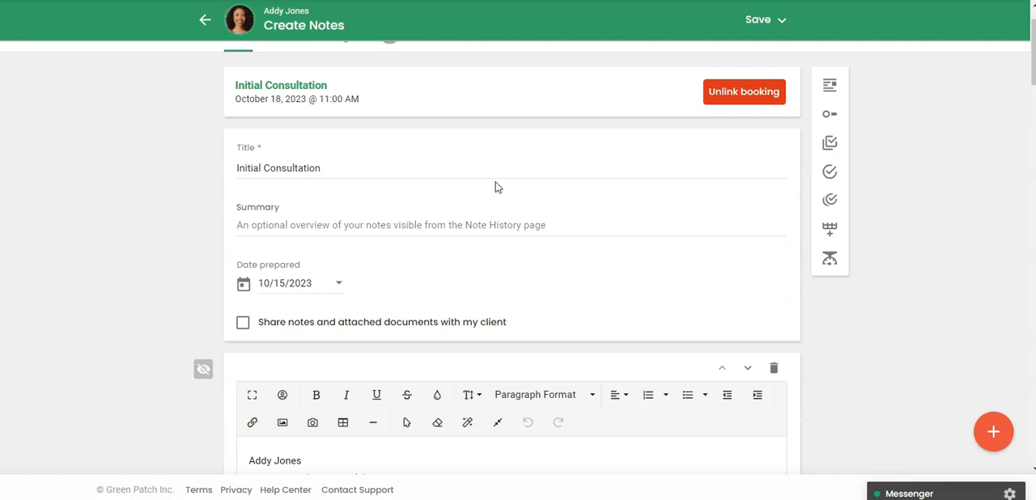
pyautogui.scroll(-3, 496, 187)
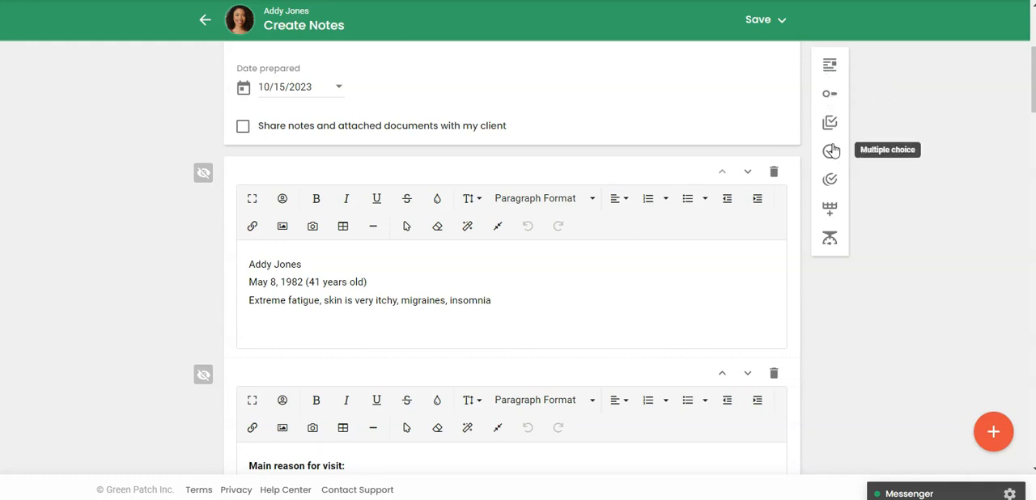
pyautogui.scroll(-5, 871, 217)
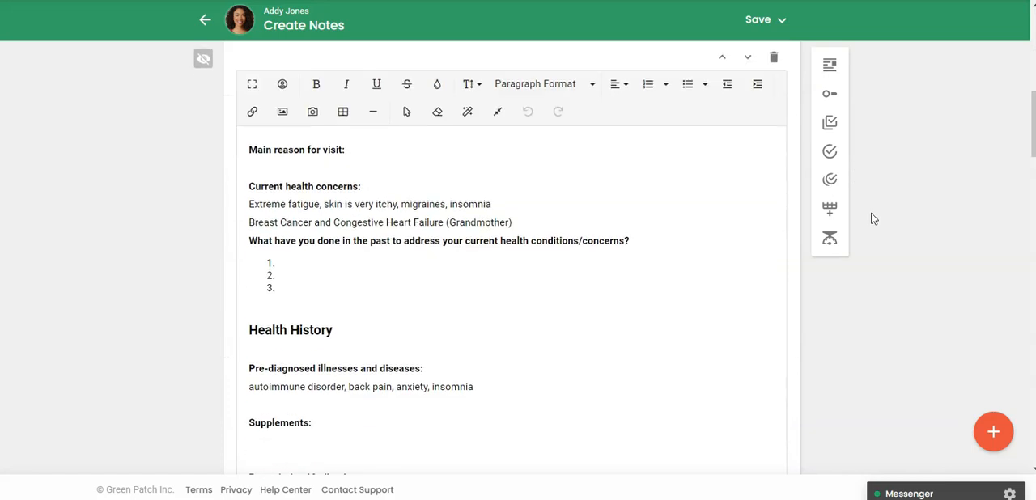
pyautogui.moveTo(1033, 139); pyautogui.dragTo(1034, 386)
pyautogui.scroll(-4, 456, 385)
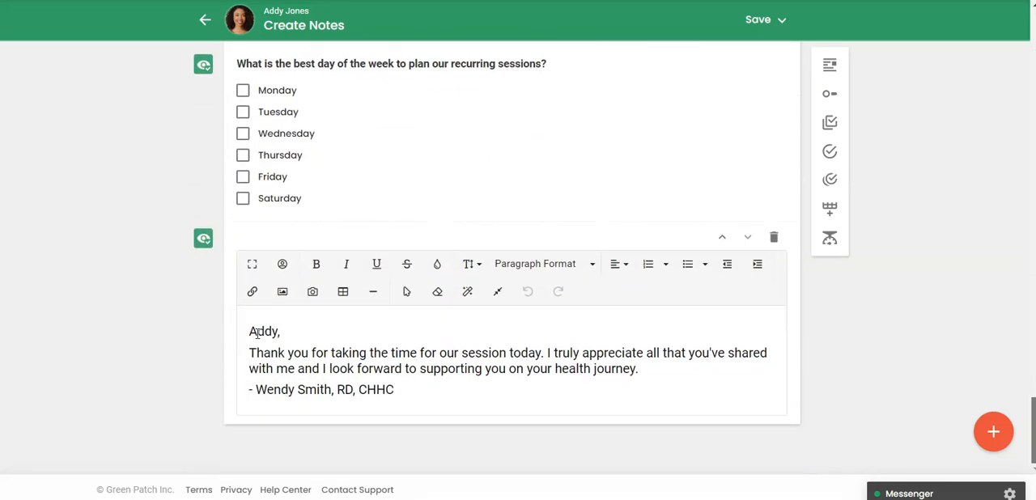
pyautogui.scroll(15, 276, 333)
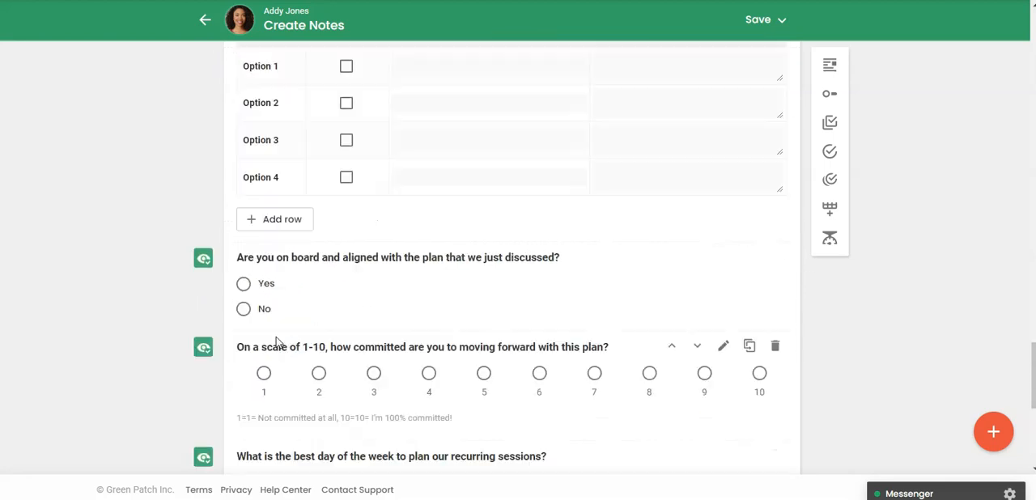
pyautogui.scroll(20, 279, 340)
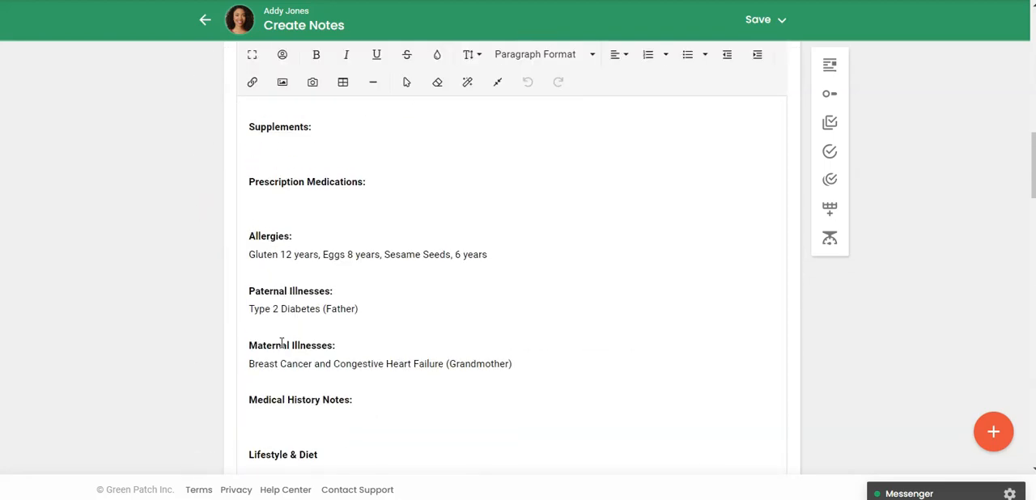
pyautogui.scroll(2, 282, 349)
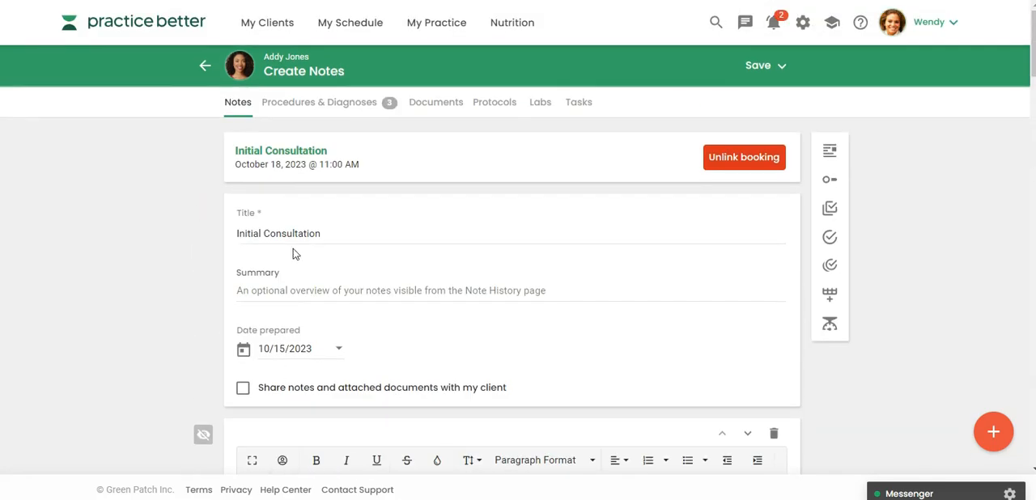
# Step: Review the note's procedure and diagnosis codes, documents, protocols, labs and tasks, then return to its main content
pyautogui.click(322, 107)
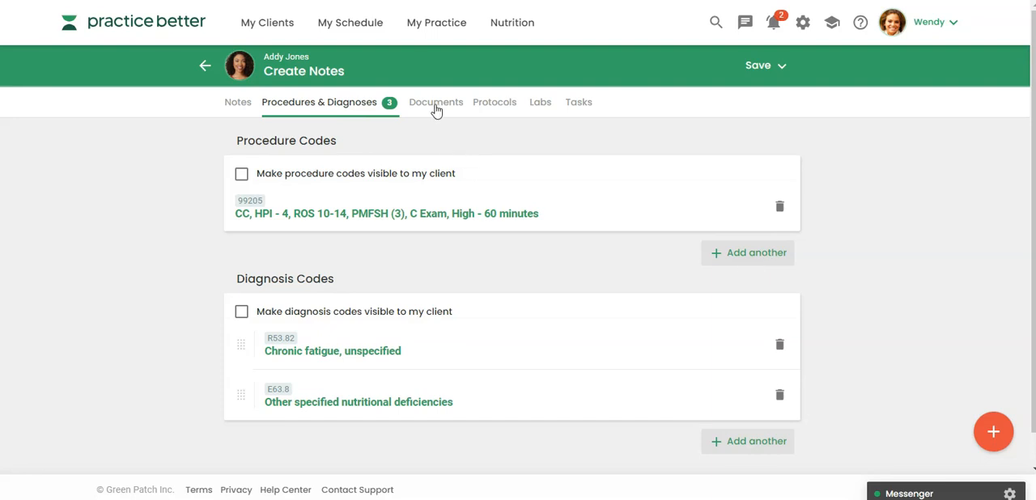
pyautogui.click(435, 108)
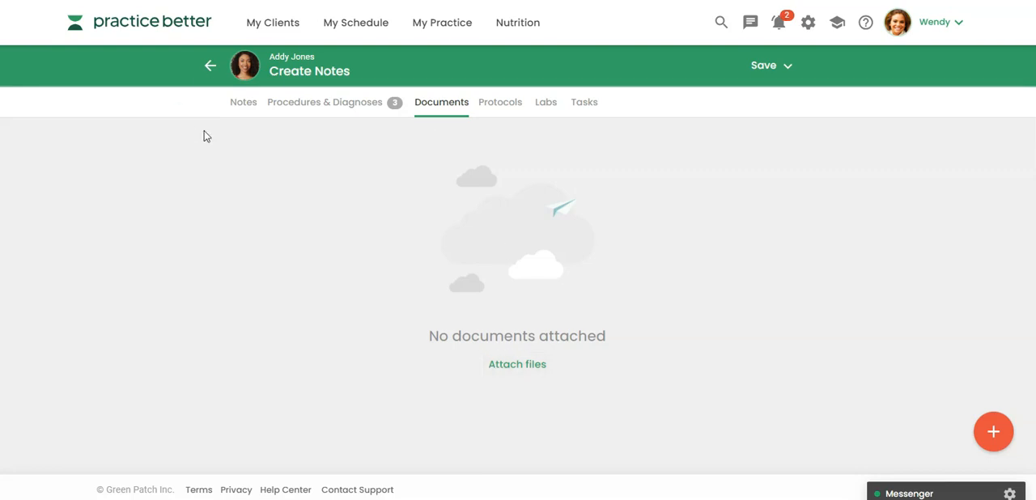
pyautogui.click(501, 110)
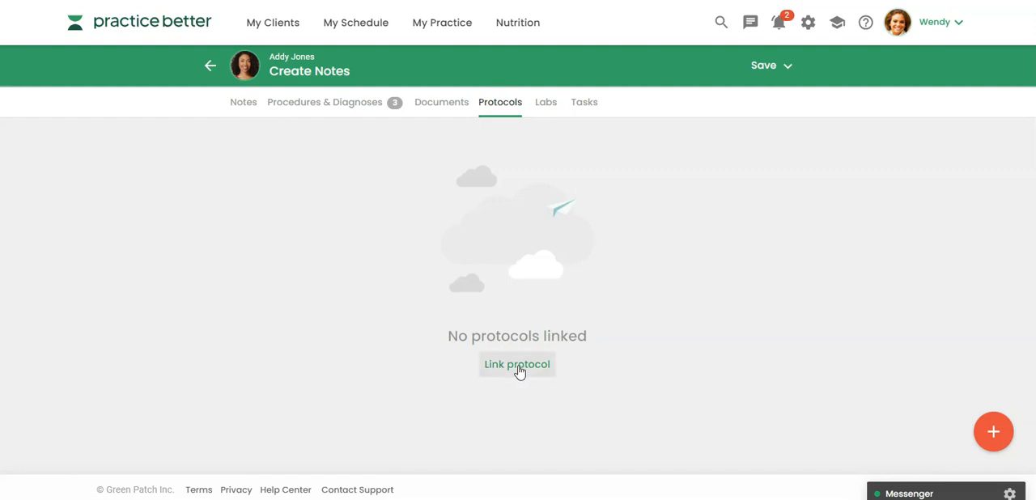
pyautogui.click(547, 107)
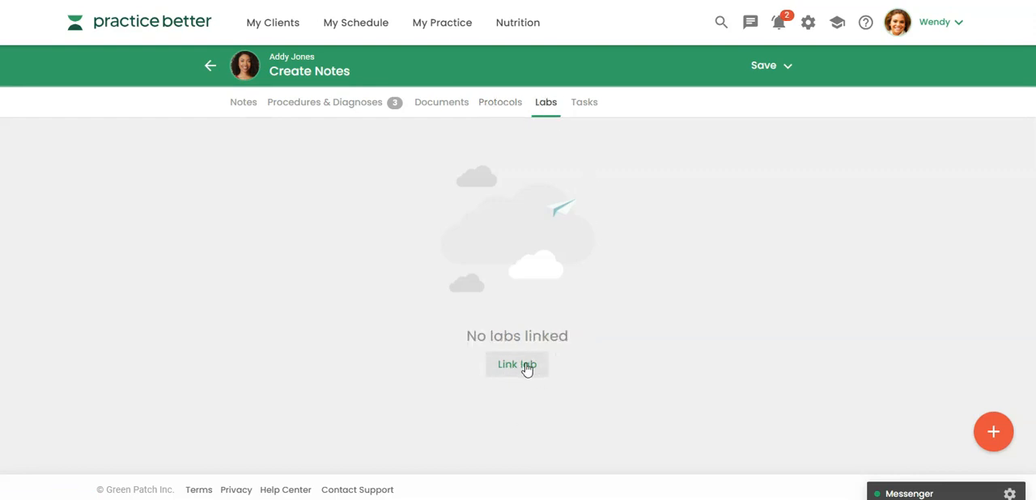
pyautogui.click(590, 106)
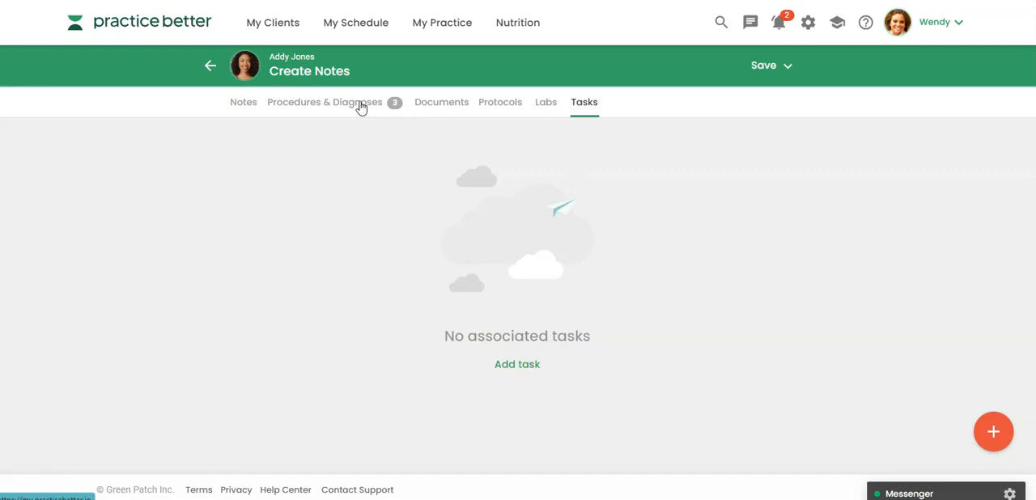
pyautogui.click(244, 105)
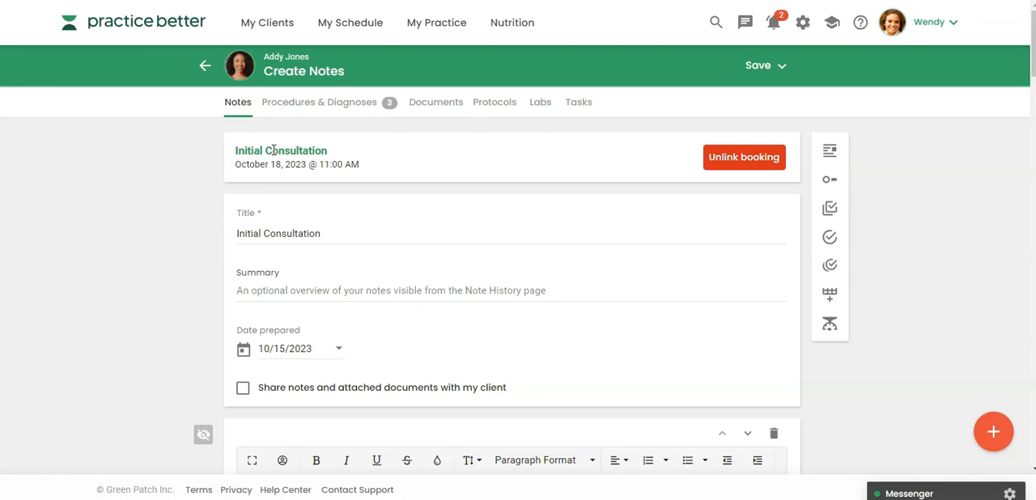
# Step: Set the Initial Consultation note to share its notes and attached documents with the client
pyautogui.scroll(-2, 280, 167)
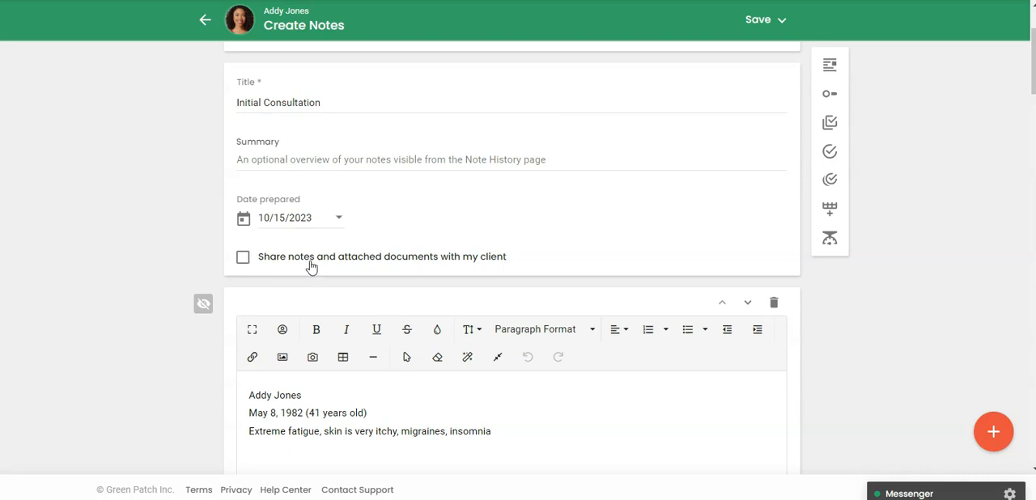
pyautogui.scroll(1, 353, 265)
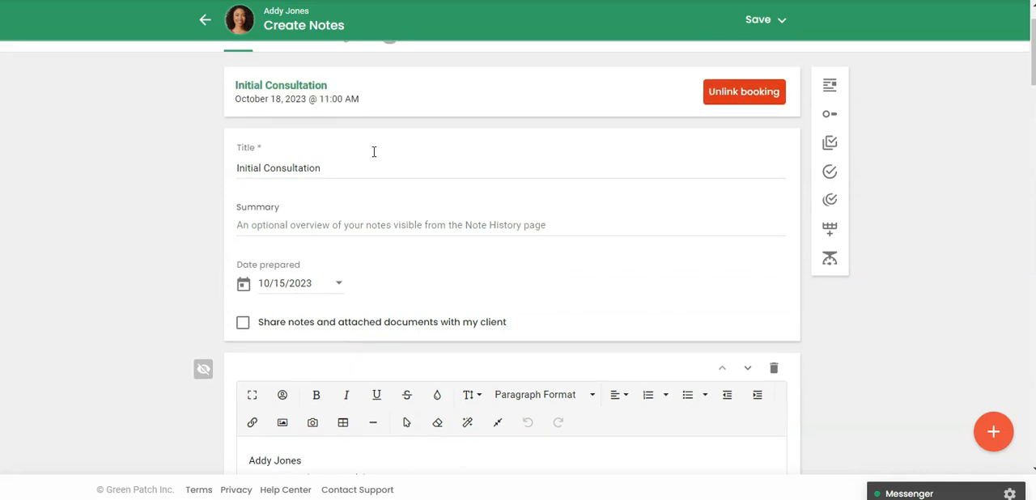
pyautogui.scroll(1, 370, 122)
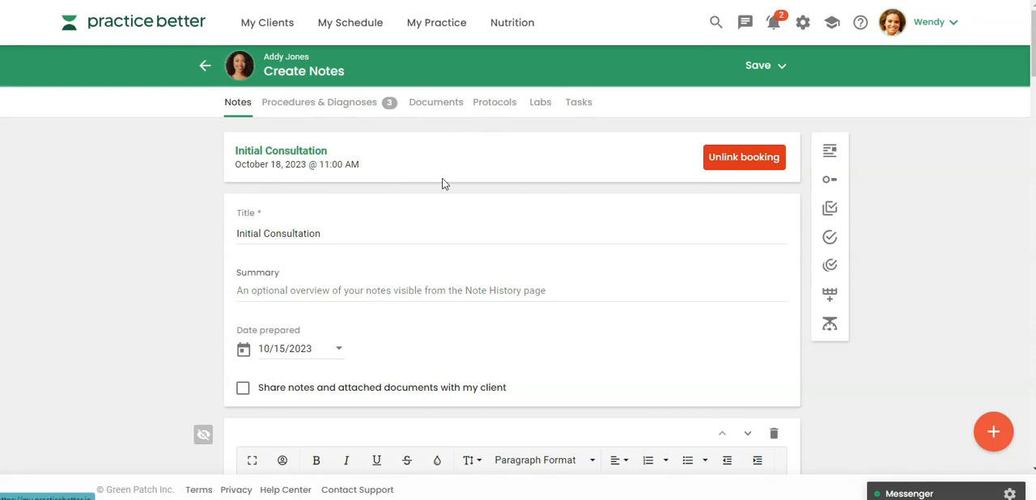
pyautogui.scroll(-1, 446, 213)
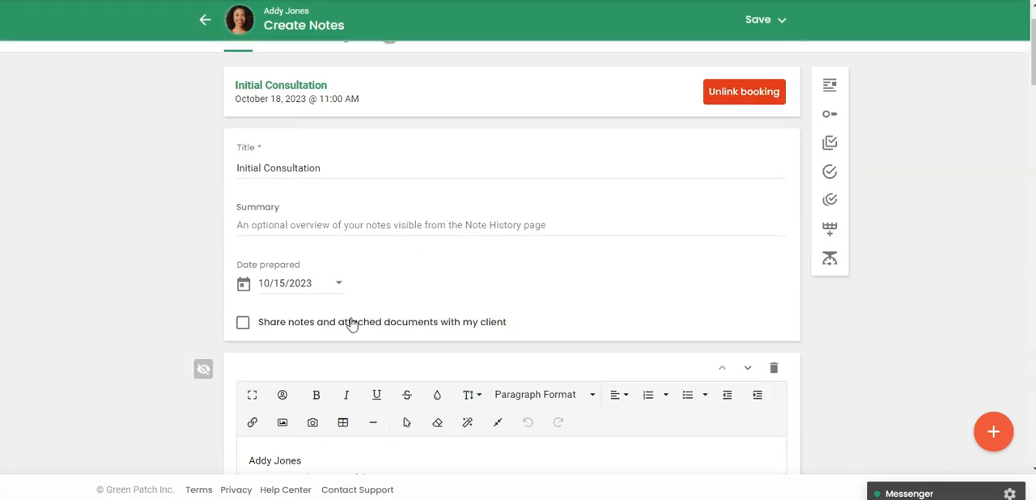
pyautogui.click(243, 323)
# Step: Review the whole note, checking which sections are private and which are shared with the client
pyautogui.moveTo(1032, 81); pyautogui.dragTo(1033, 372)
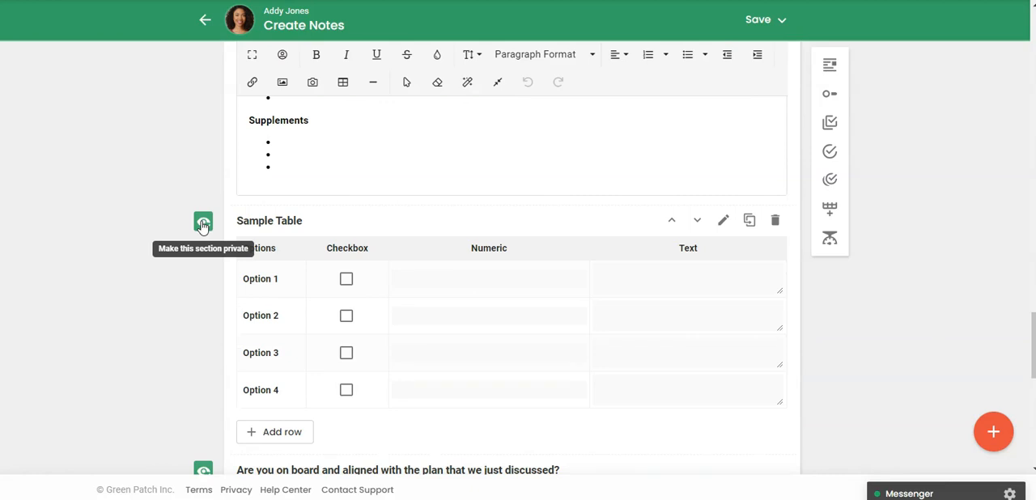
pyautogui.scroll(15, 207, 227)
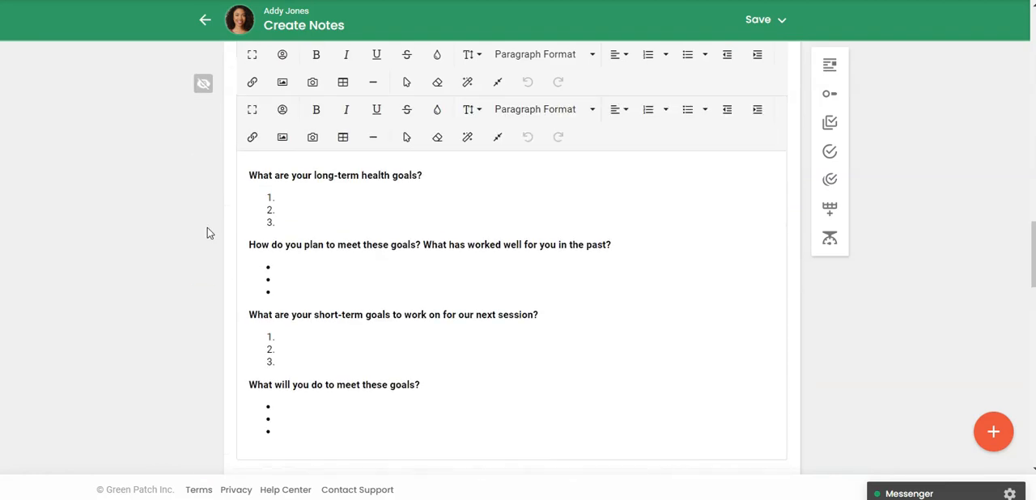
pyautogui.scroll(5, 207, 234)
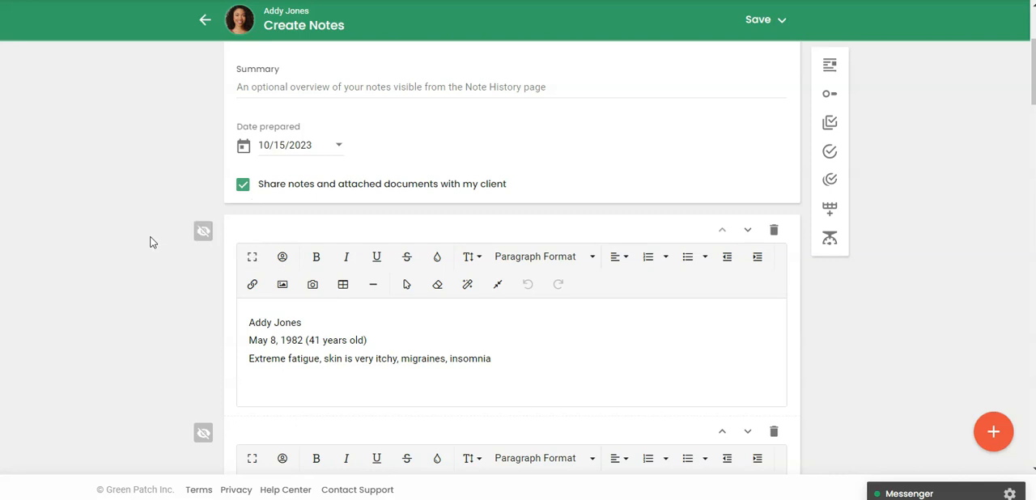
pyautogui.scroll(3, 151, 238)
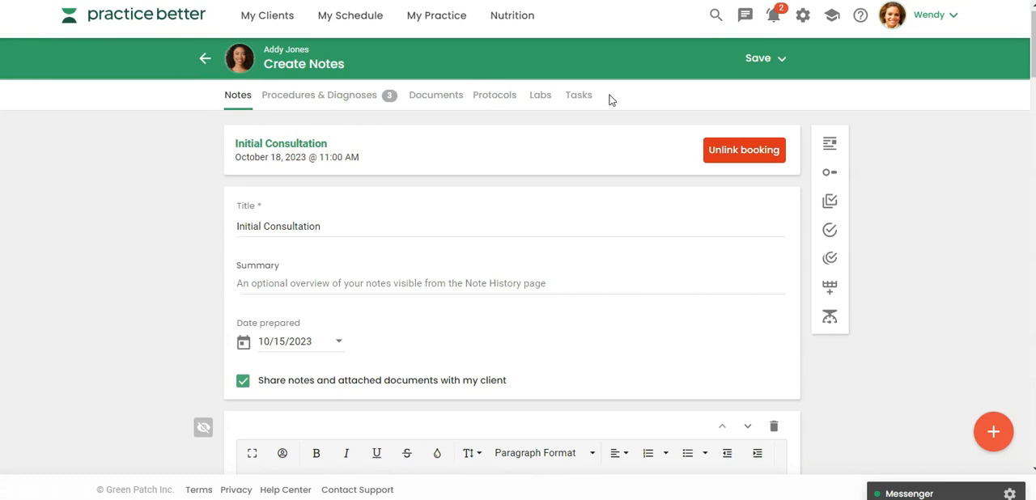
pyautogui.scroll(-10, 558, 197)
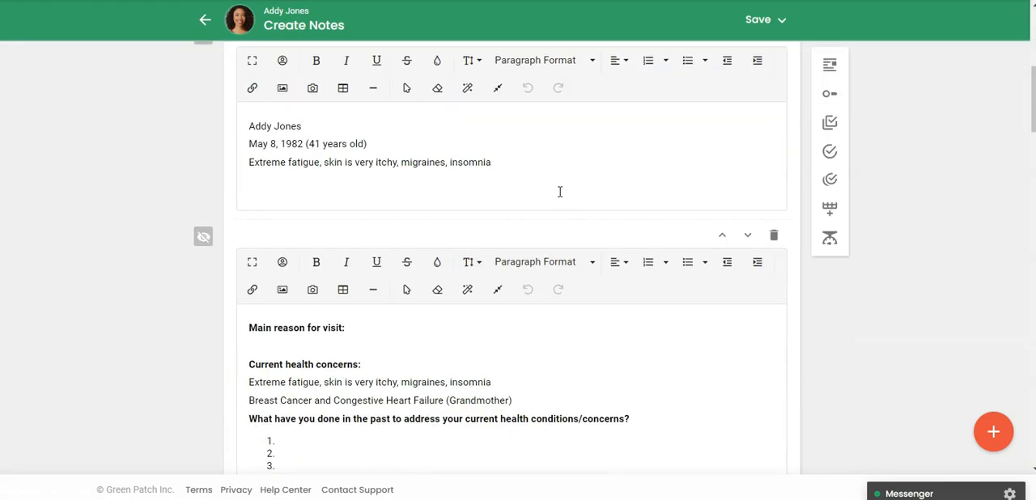
pyautogui.scroll(-3, 558, 197)
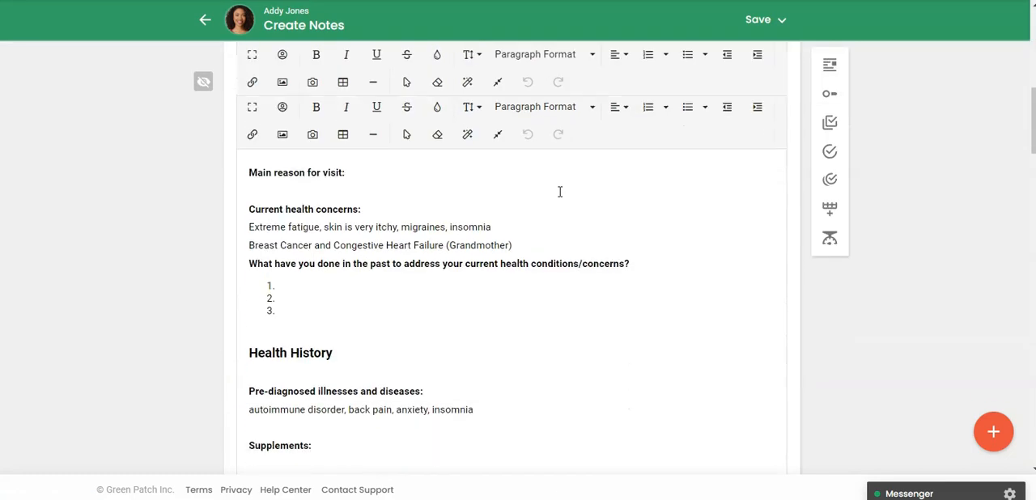
pyautogui.scroll(-3, 370, 234)
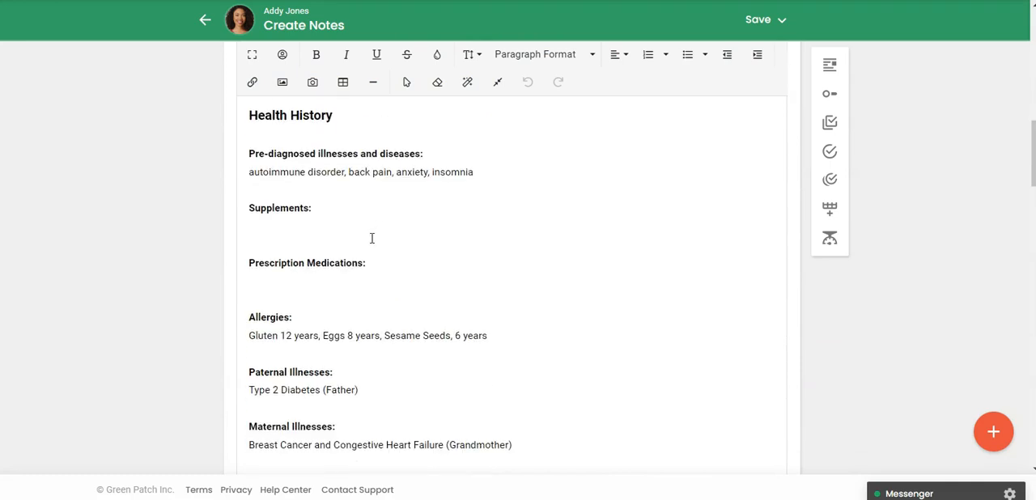
pyautogui.scroll(-5, 371, 238)
pyautogui.scroll(-18, 371, 238)
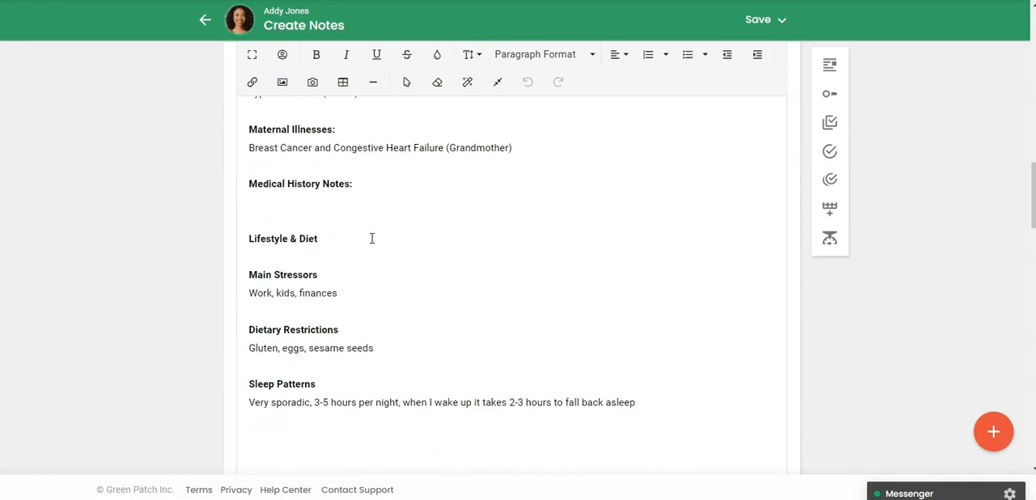
pyautogui.scroll(-4, 371, 238)
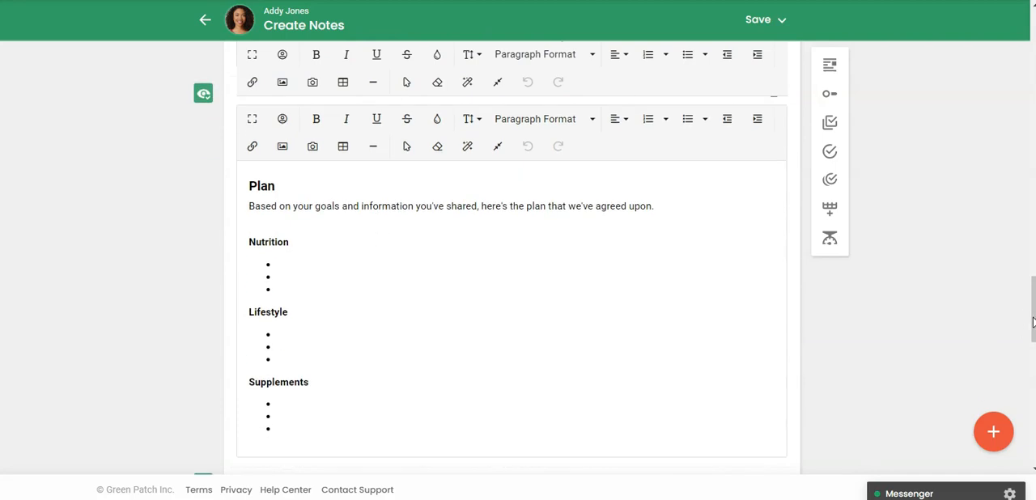
pyautogui.scroll(-20, 372, 238)
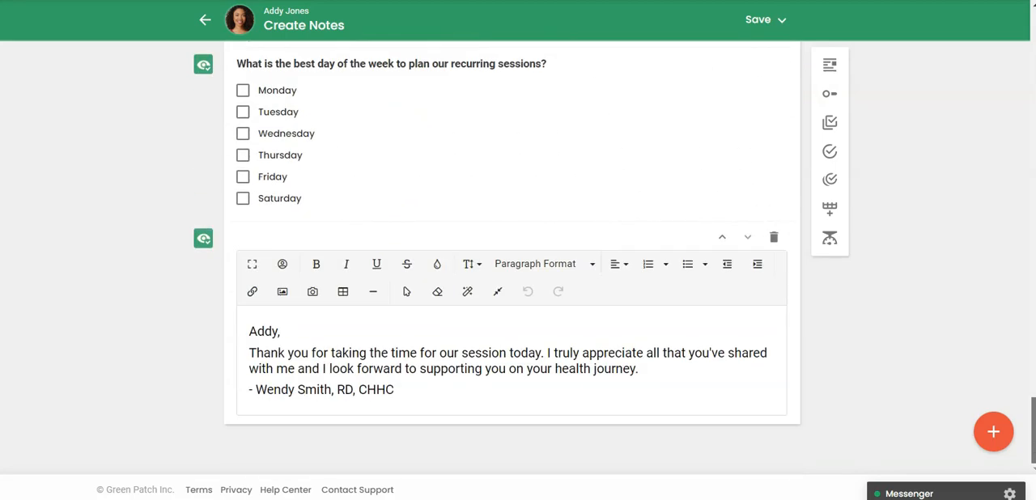
pyautogui.scroll(9, 518, 259)
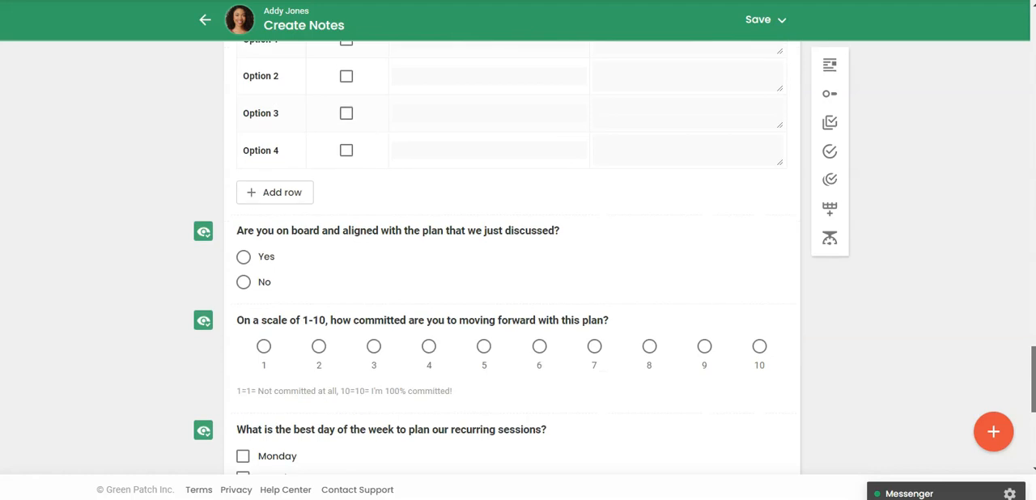
# Step: Save and exit the note, sharing it with the client and sending a confirmation notification
pyautogui.click(764, 19)
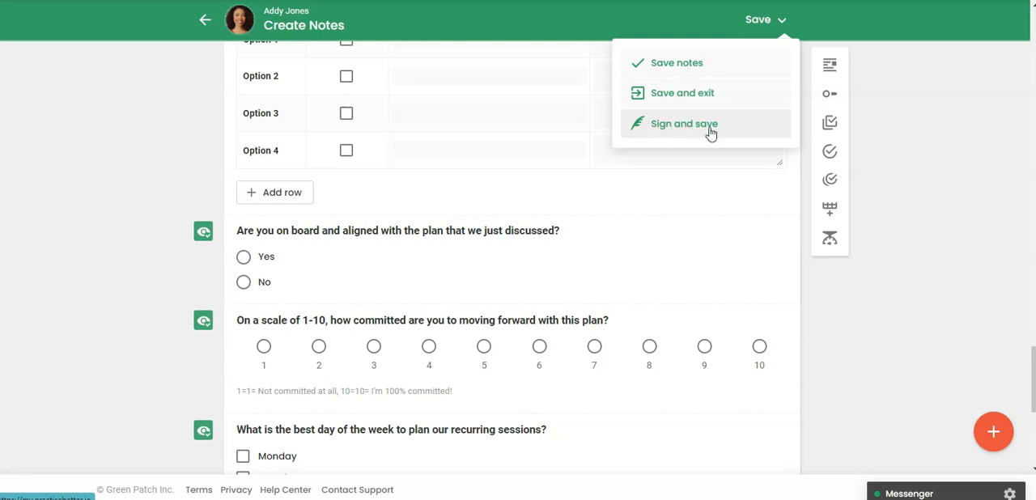
pyautogui.click(677, 93)
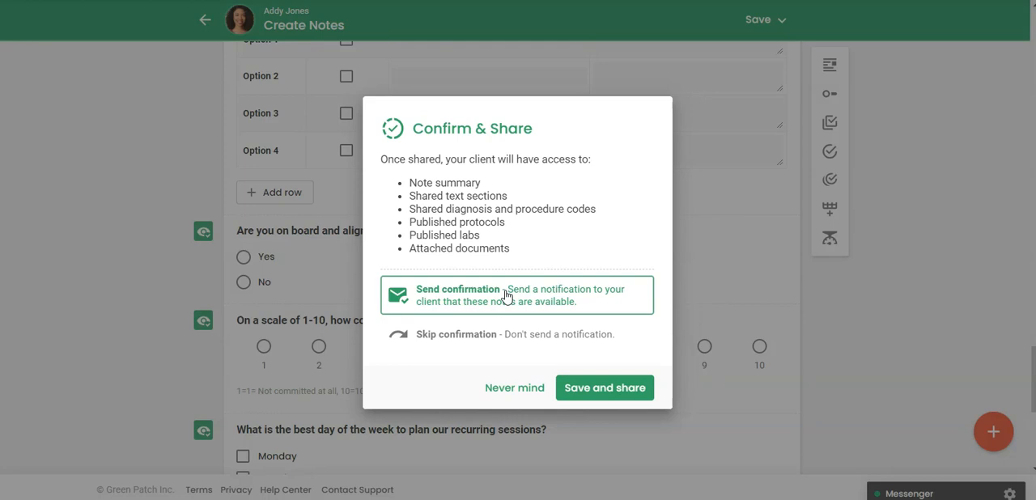
pyautogui.click(630, 392)
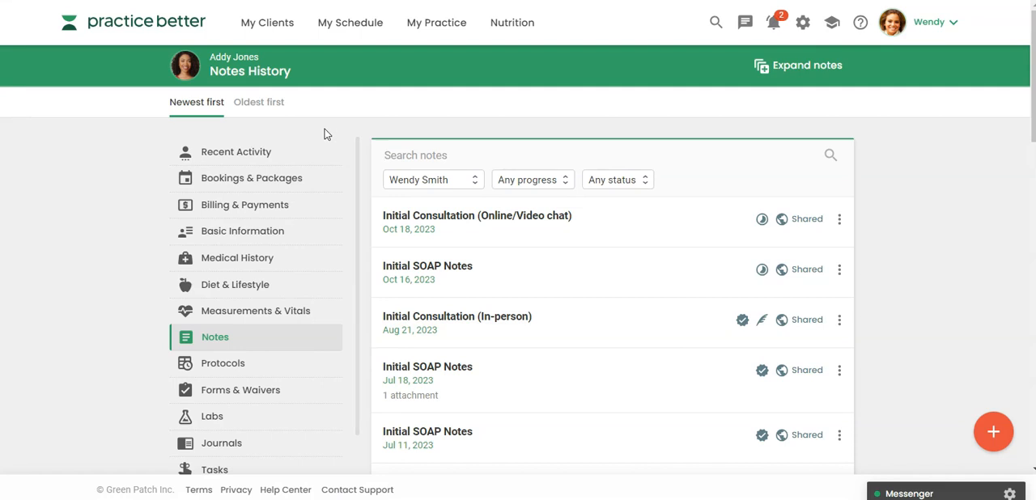
# Step: Return to the dashboard, reopen the same client's record and open the client's notes history
pyautogui.click(184, 23)
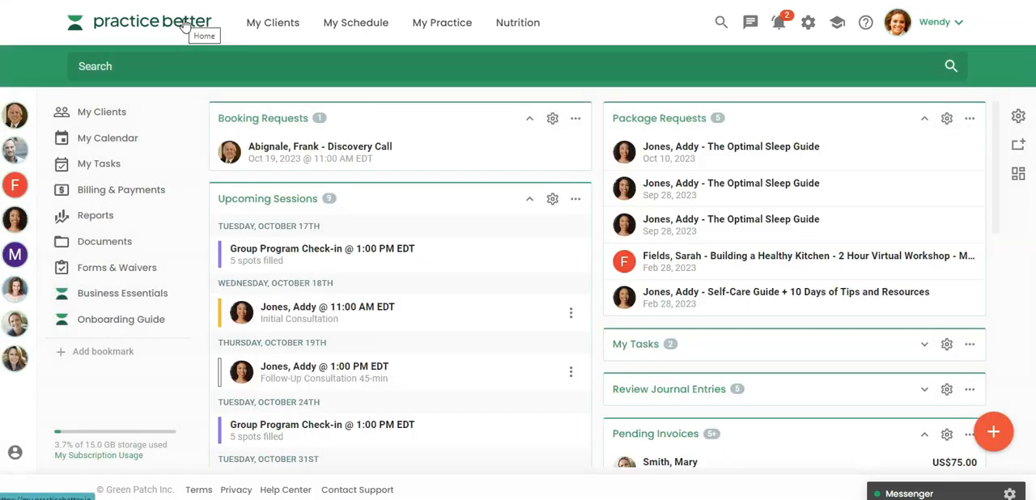
pyautogui.click(15, 220)
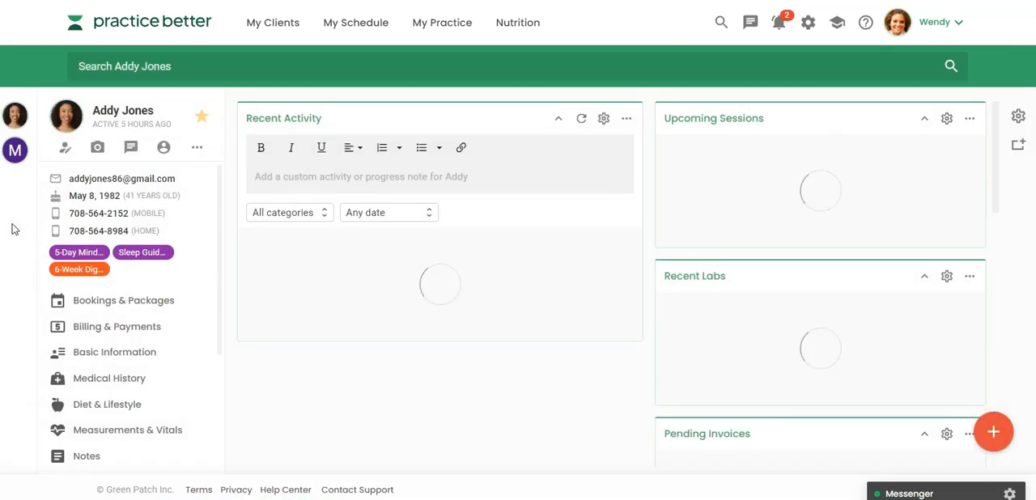
pyautogui.scroll(-2, 91, 317)
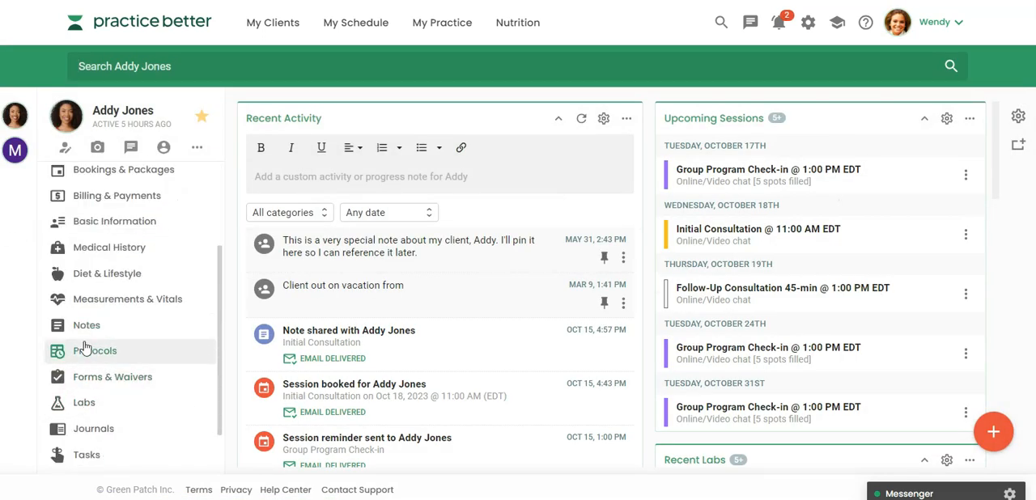
pyautogui.click(84, 327)
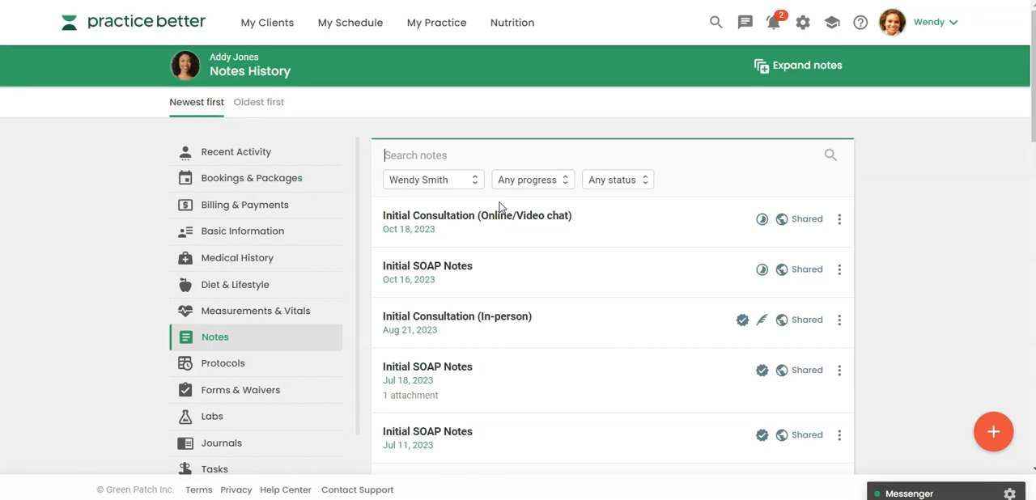
# Step: Examine the practitioner, progress and status filter options of the notes history, keeping the current practitioner selected
pyautogui.click(525, 183)
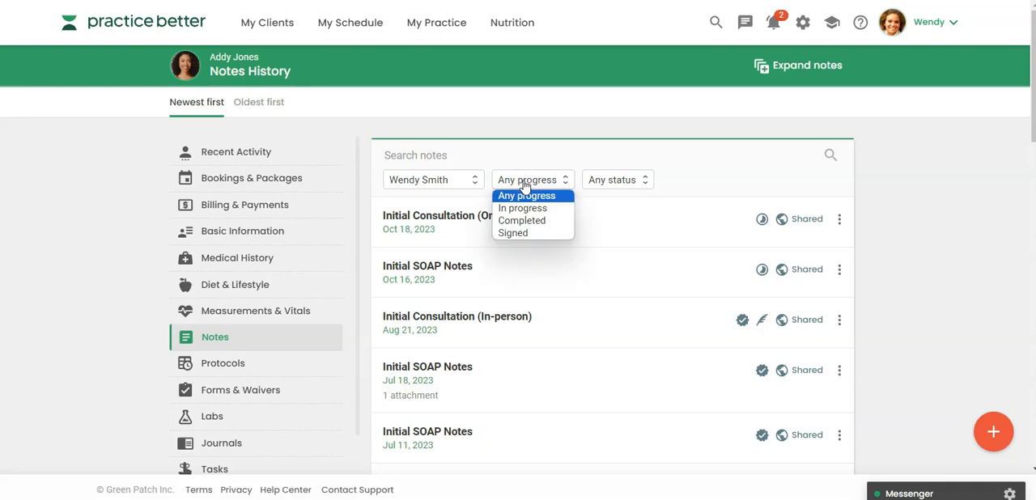
pyautogui.click(447, 181)
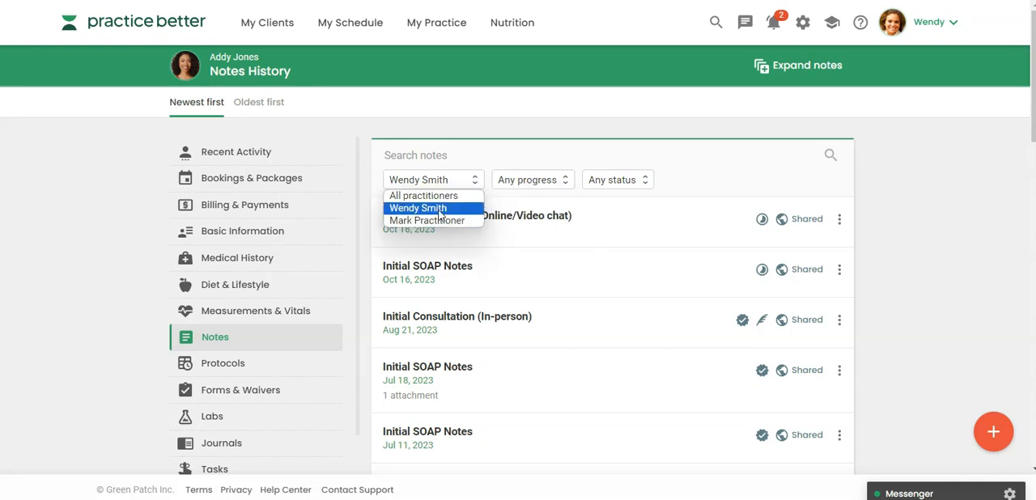
pyautogui.click(461, 208)
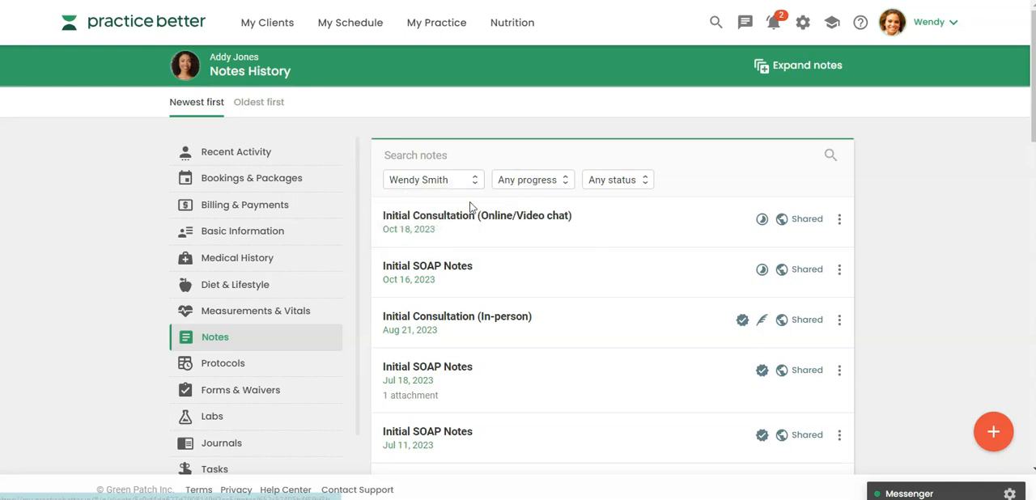
pyautogui.click(518, 185)
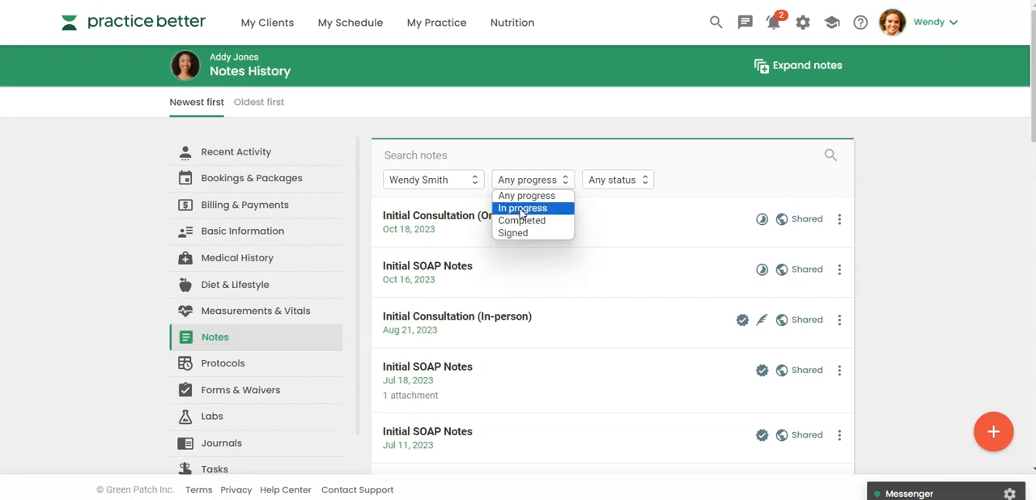
pyautogui.click(602, 180)
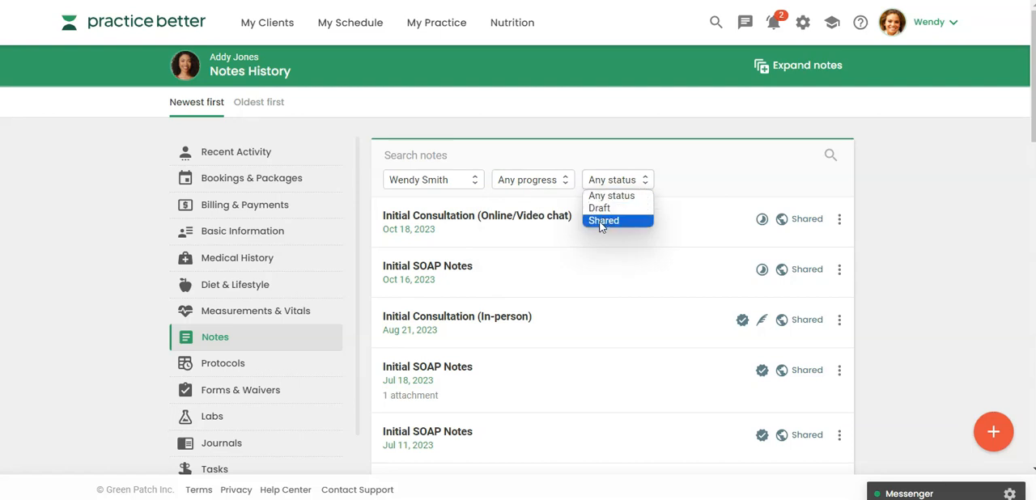
# Step: Filter the notes history by In progress notes and by Completed notes to compare them
pyautogui.click(542, 182)
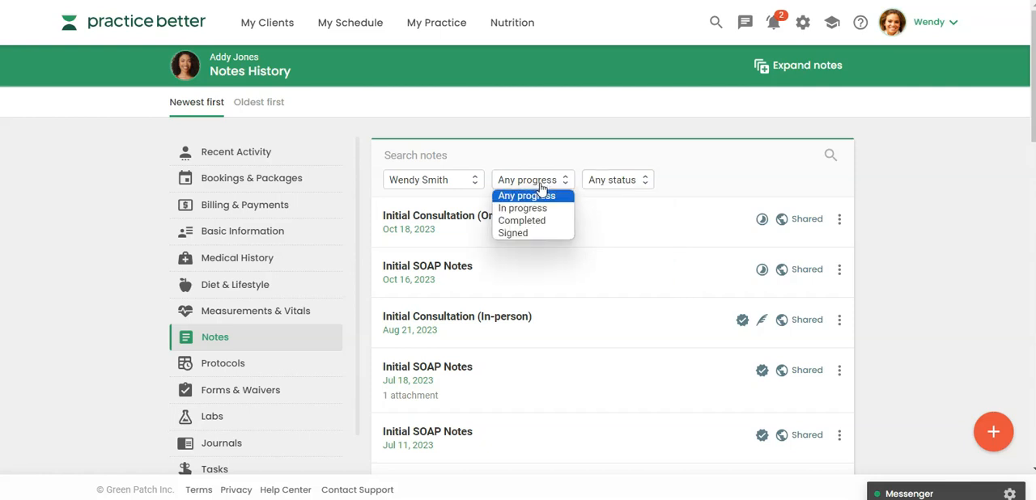
pyautogui.click(532, 209)
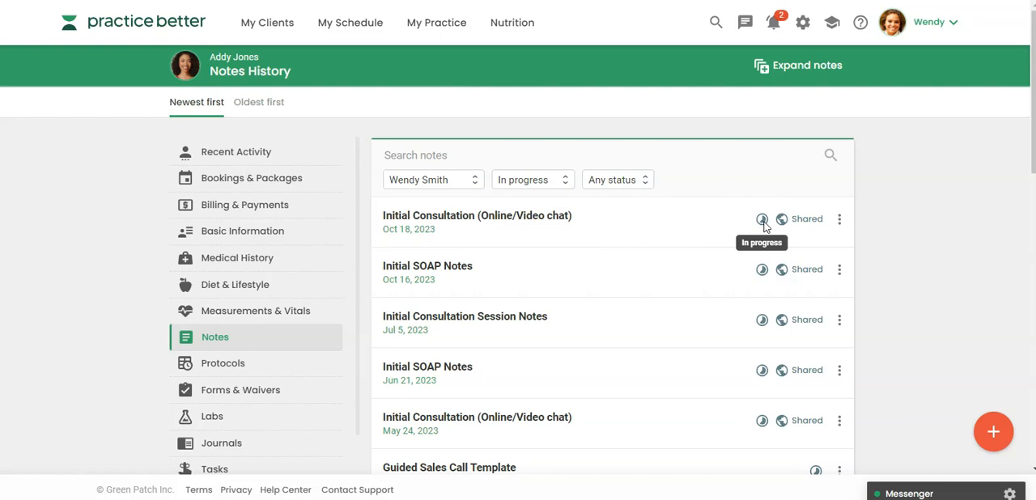
pyautogui.click(518, 183)
pyautogui.click(518, 220)
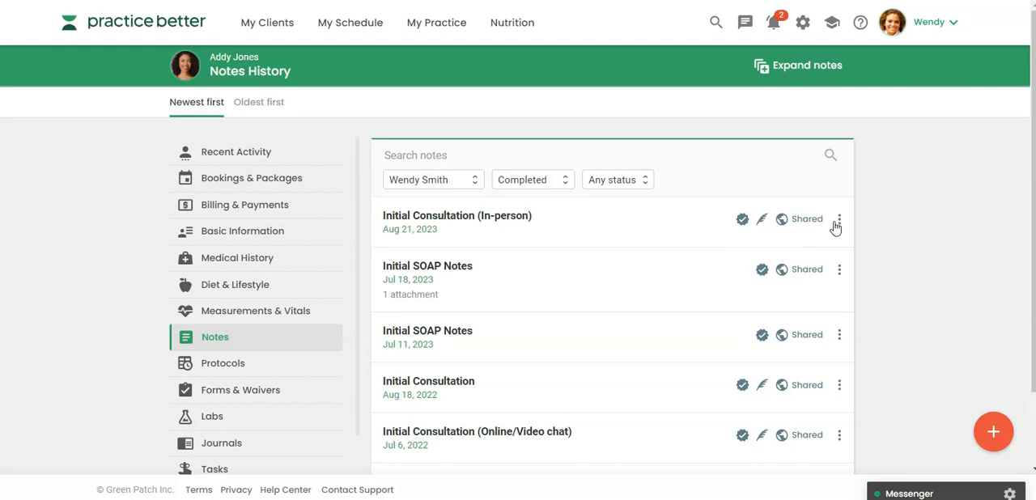
# Step: Filter the notes history to In progress and duplicate the October 18 Initial Consultation note, looking over the copy's details
pyautogui.click(528, 180)
pyautogui.click(522, 209)
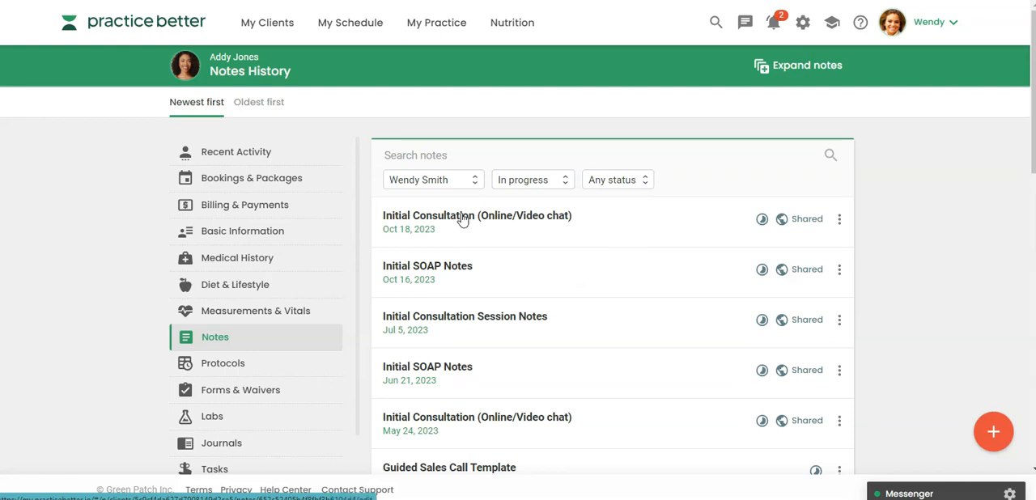
pyautogui.click(839, 220)
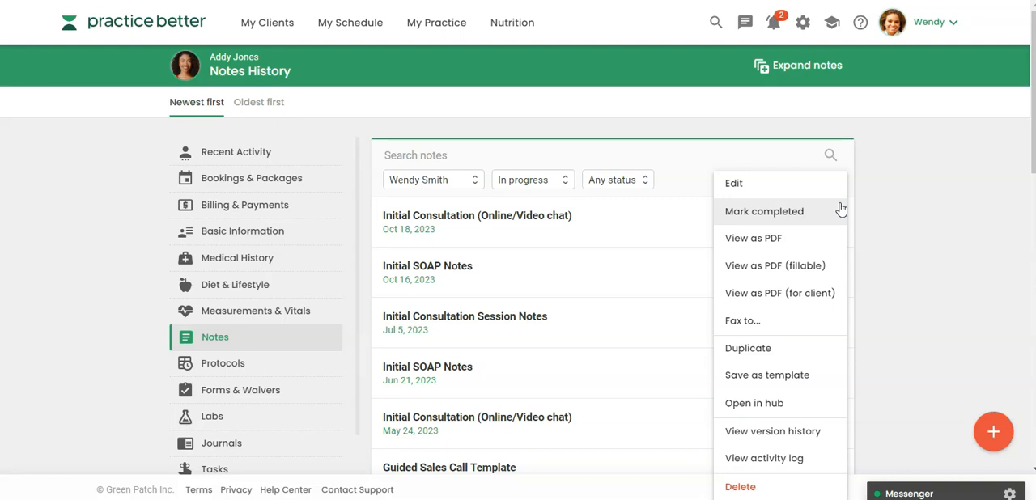
pyautogui.click(754, 348)
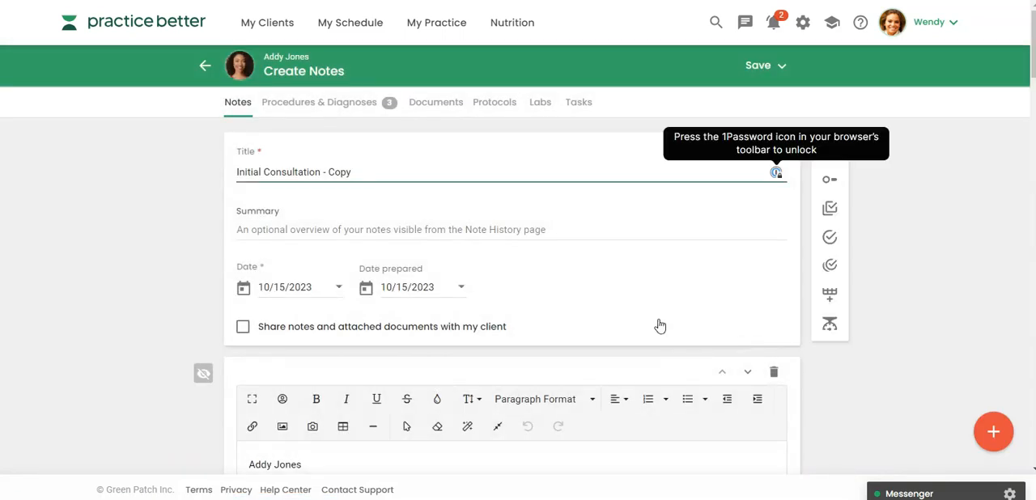
pyautogui.scroll(-1, 597, 314)
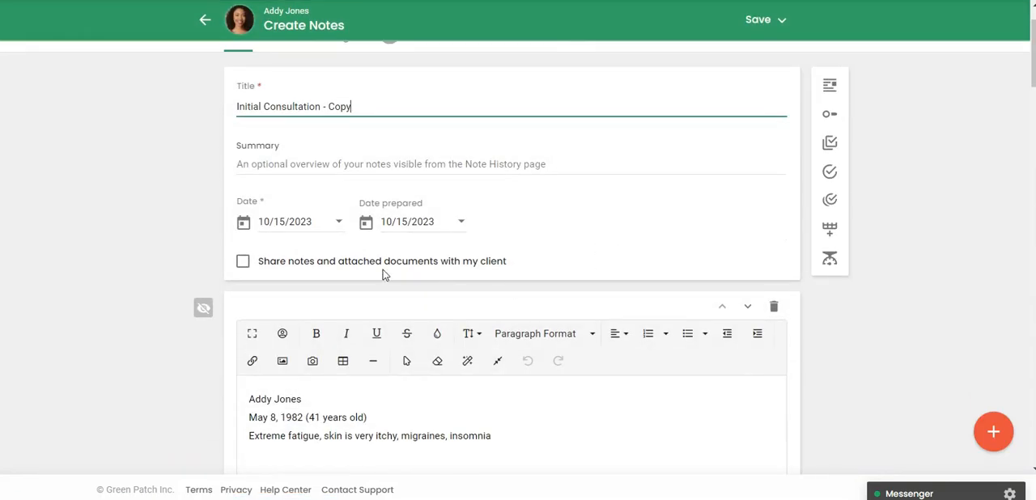
pyautogui.scroll(-1, 384, 274)
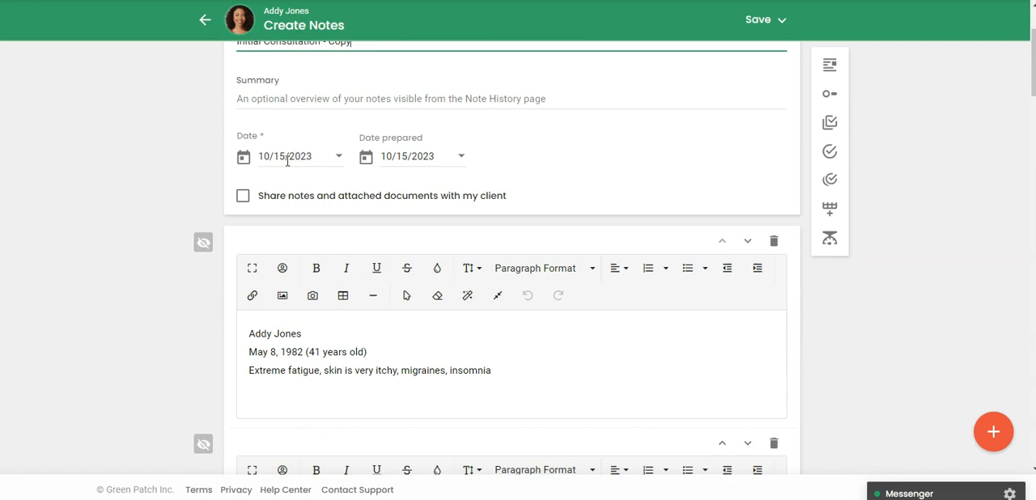
# Step: Open two Client Hub windows from the duplicated note and place them on opposite sides of the note
pyautogui.scroll(-4, 286, 161)
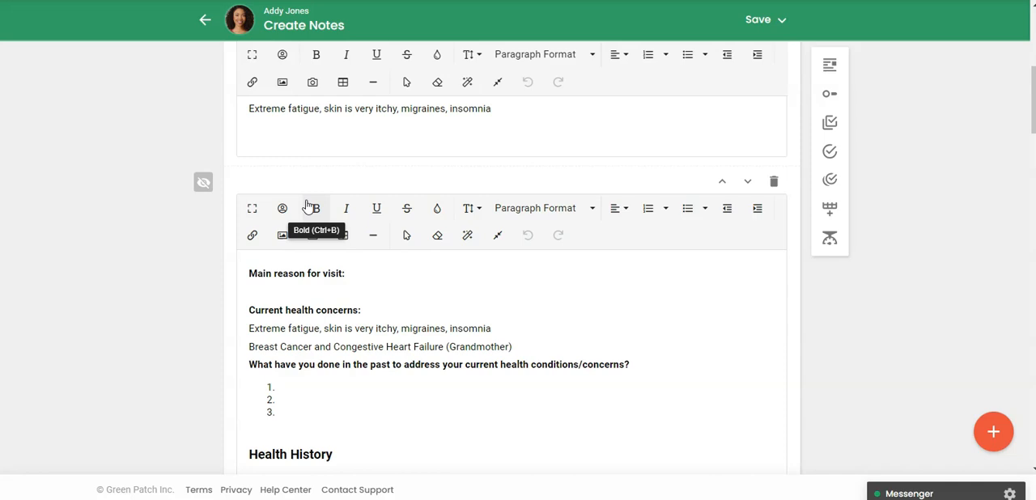
pyautogui.scroll(3, 308, 205)
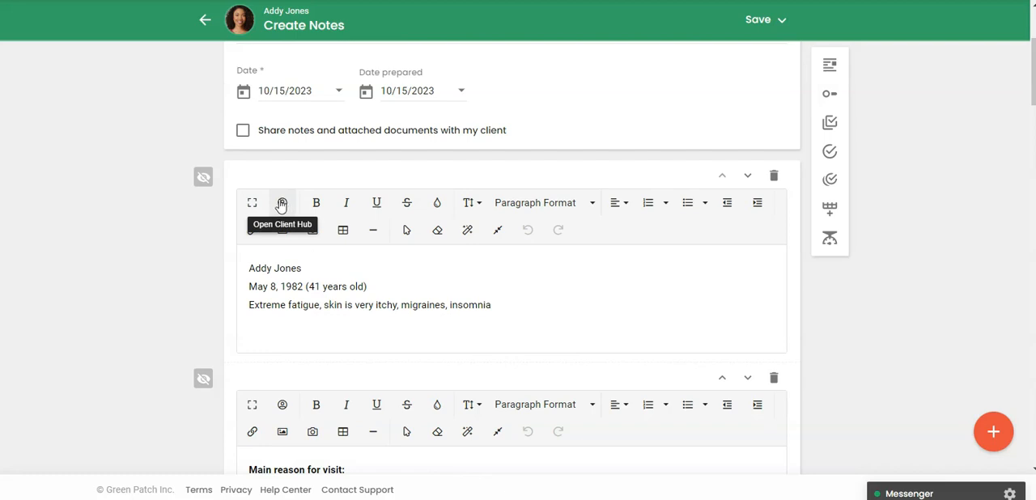
pyautogui.click(283, 407)
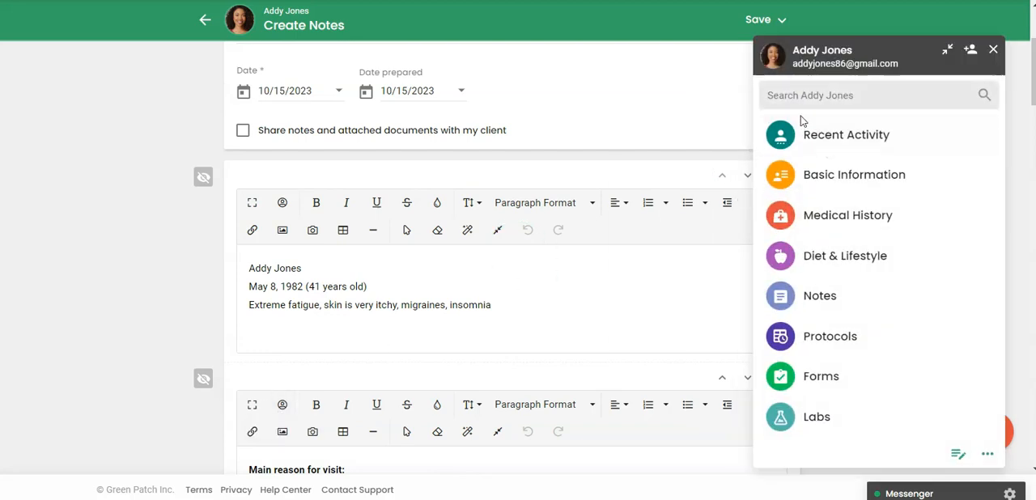
pyautogui.click(282, 406)
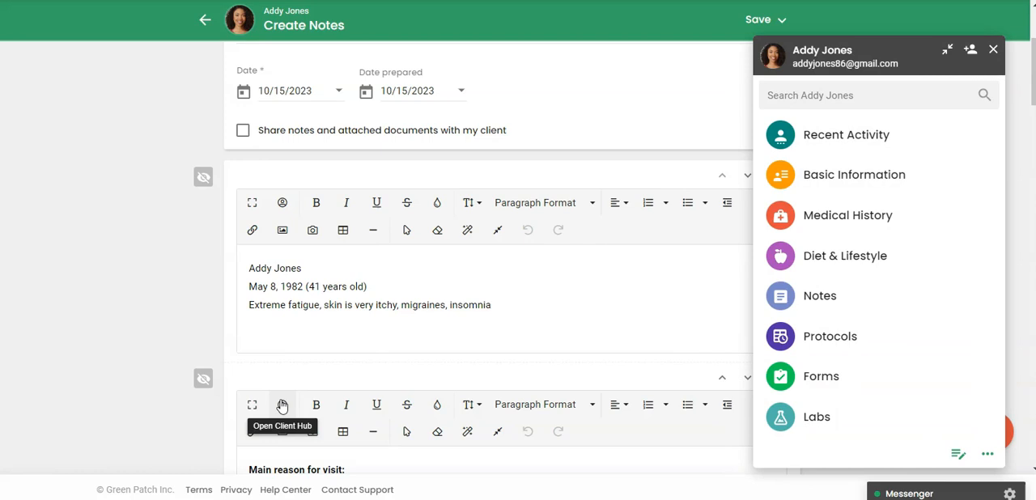
pyautogui.moveTo(876, 55); pyautogui.dragTo(121, 40)
pyautogui.moveTo(835, 58); pyautogui.dragTo(871, 45)
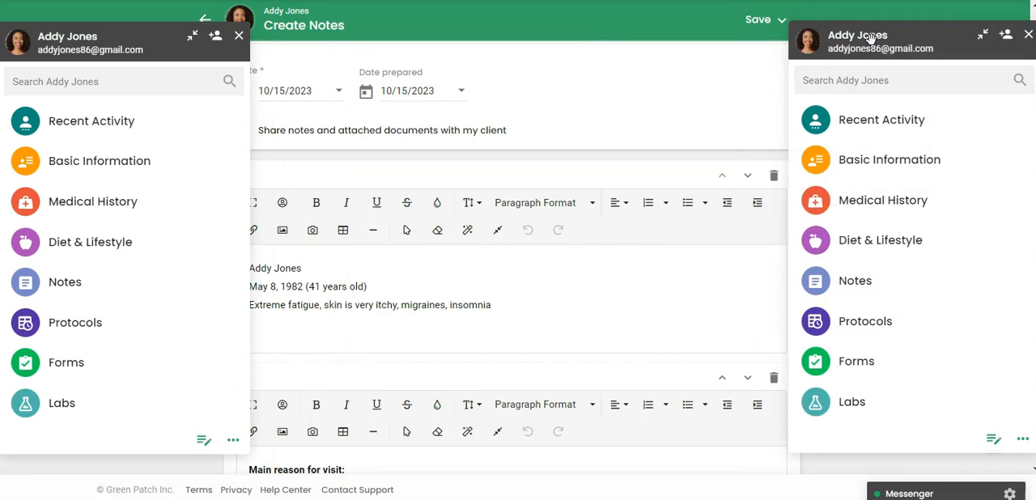
# Step: View the client's August 21 Initial Consultation note in one Client Hub beside the current note, and return to the hub's overview
pyautogui.scroll(-3, 372, 311)
pyautogui.scroll(-2, 372, 311)
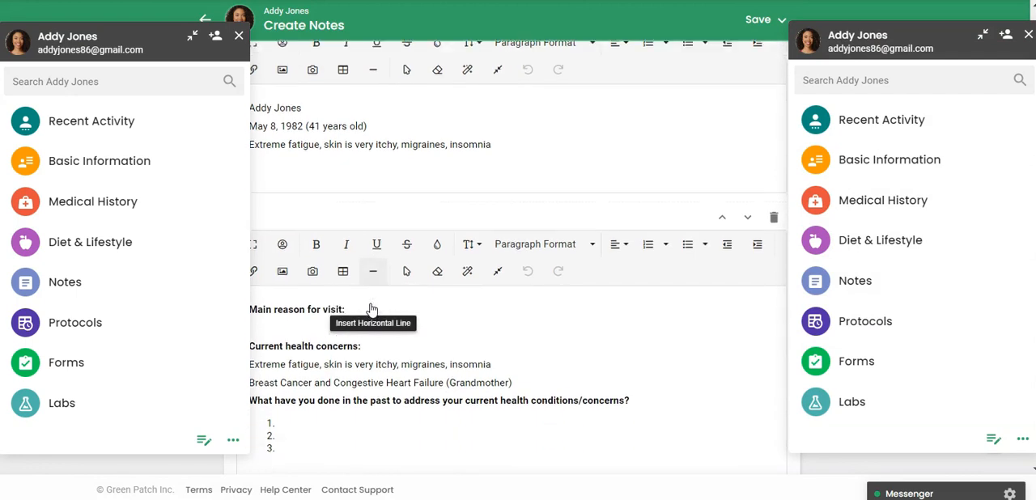
pyautogui.scroll(-3, 371, 300)
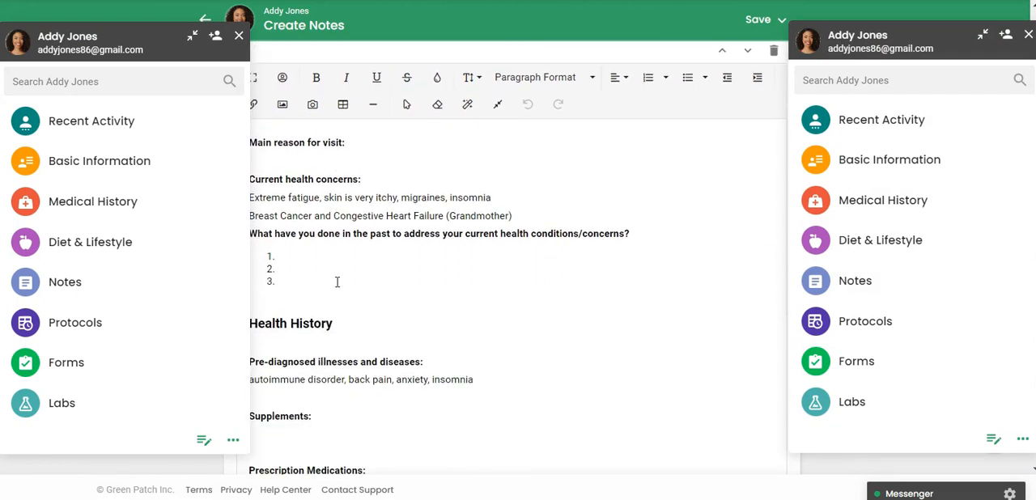
pyautogui.click(89, 287)
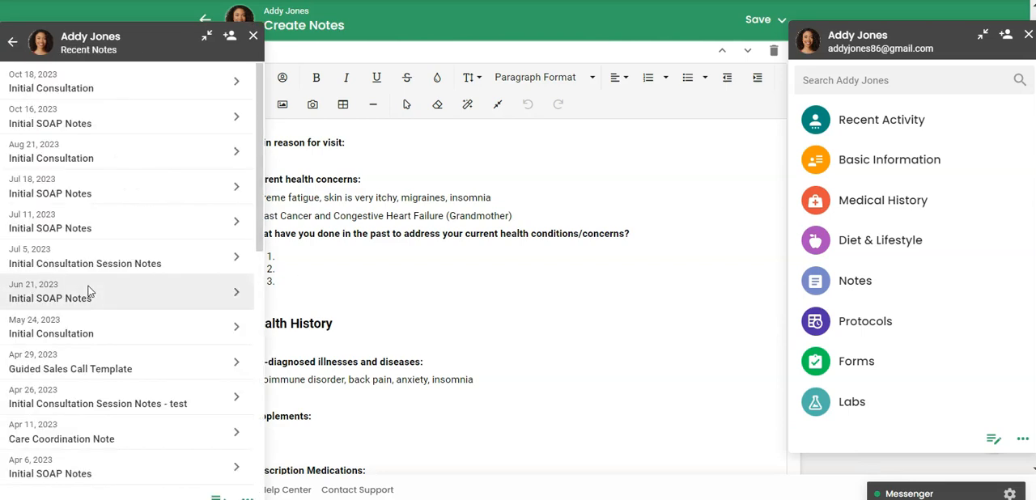
pyautogui.click(76, 158)
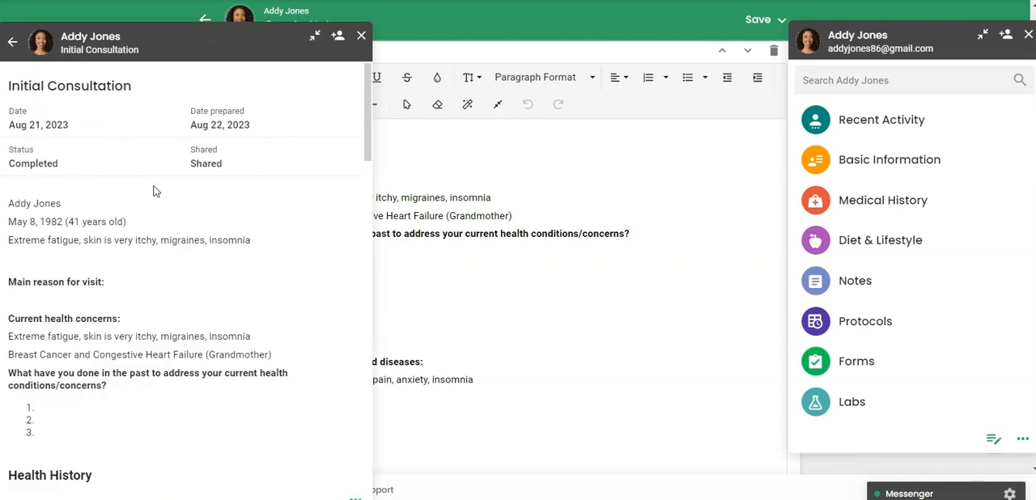
pyautogui.click(12, 43)
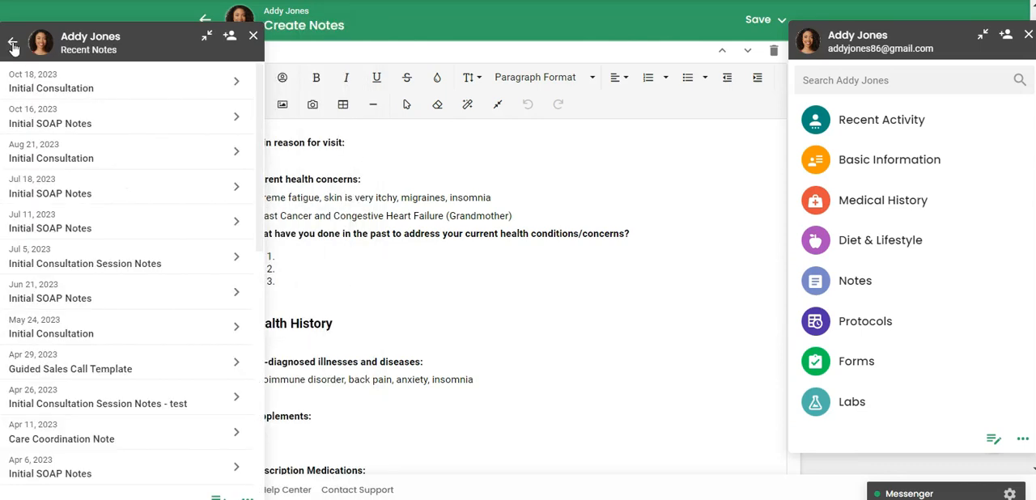
pyautogui.click(13, 45)
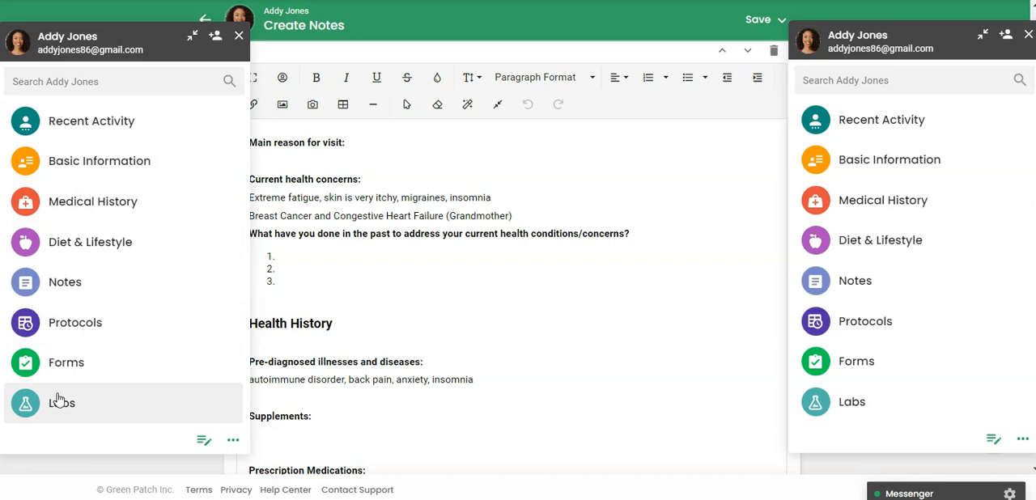
# Step: Show the Optimal Sleep Support Protocol - Phase 1 in one Client Hub and the DUTCH Complete (Dried Urine) lab in the other
pyautogui.click(69, 325)
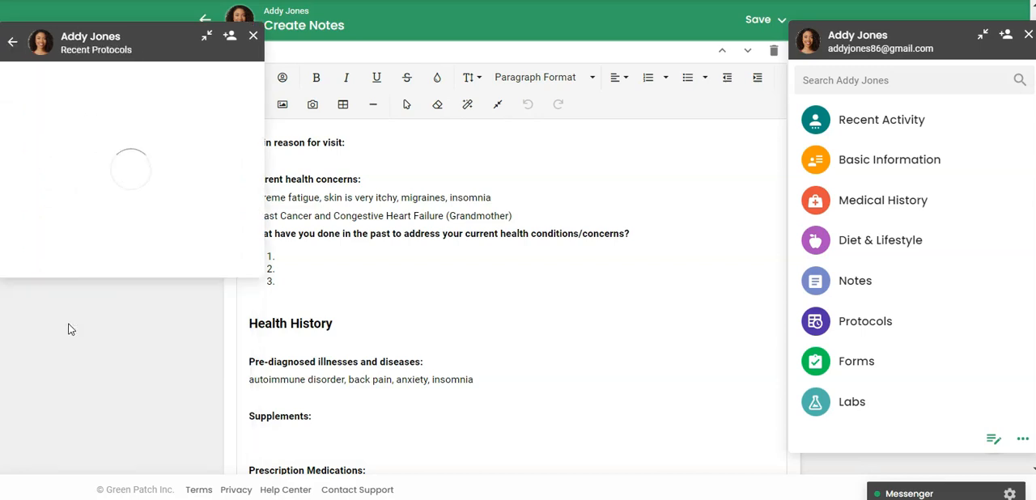
pyautogui.click(93, 84)
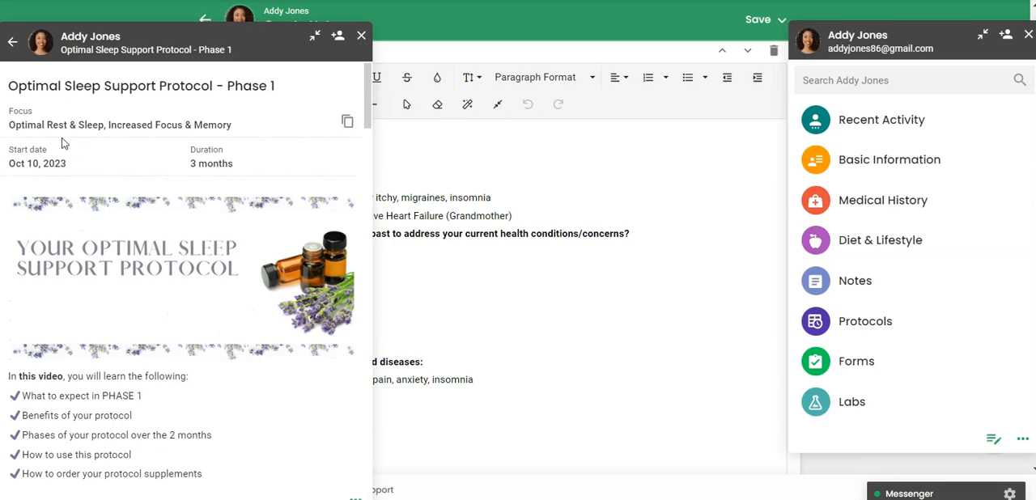
pyautogui.click(881, 413)
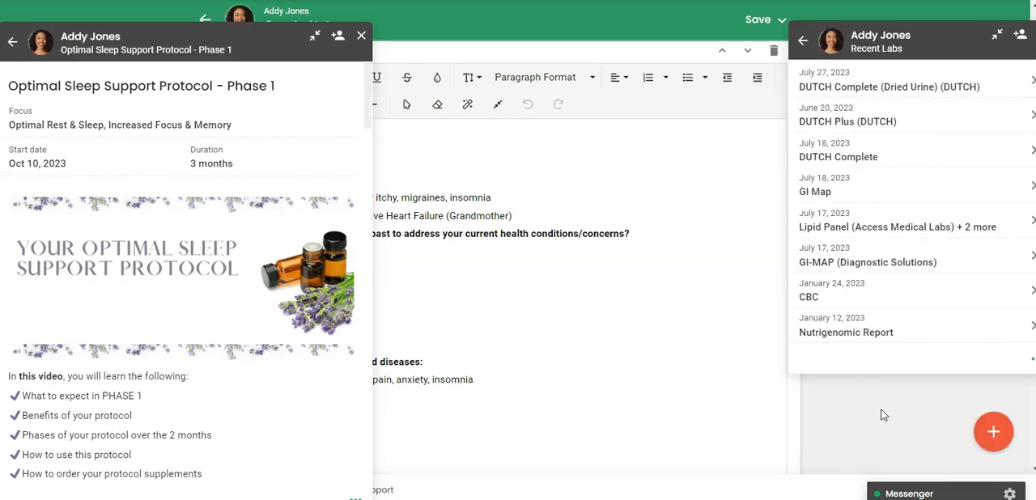
pyautogui.click(896, 89)
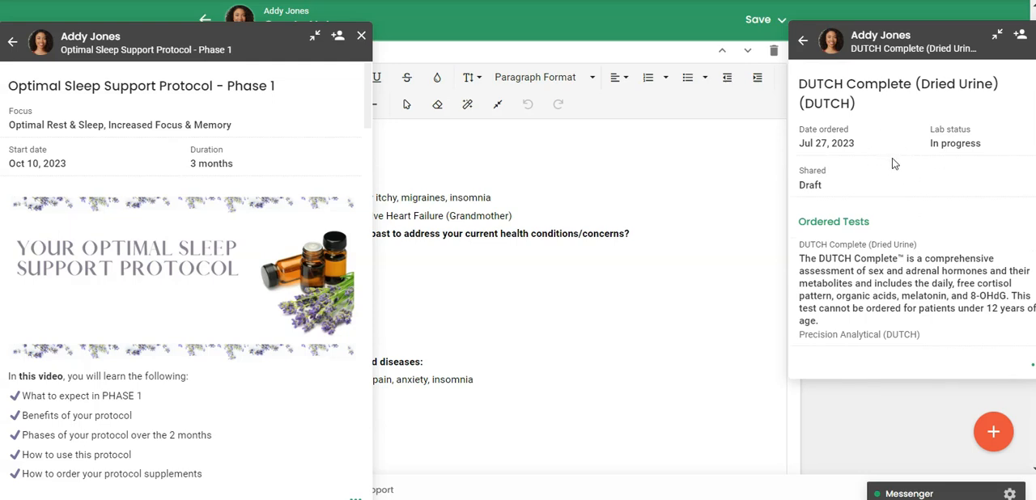
# Step: Close the Client Hub showing the sleep protocol, and return the lab hub to its overview, repositioning it over the note
pyautogui.moveTo(172, 37); pyautogui.dragTo(169, 68)
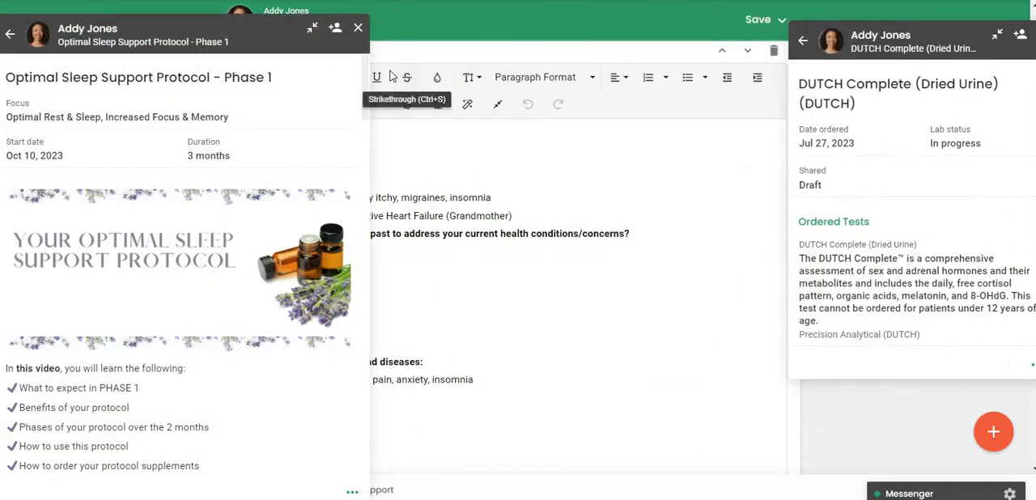
pyautogui.click(357, 29)
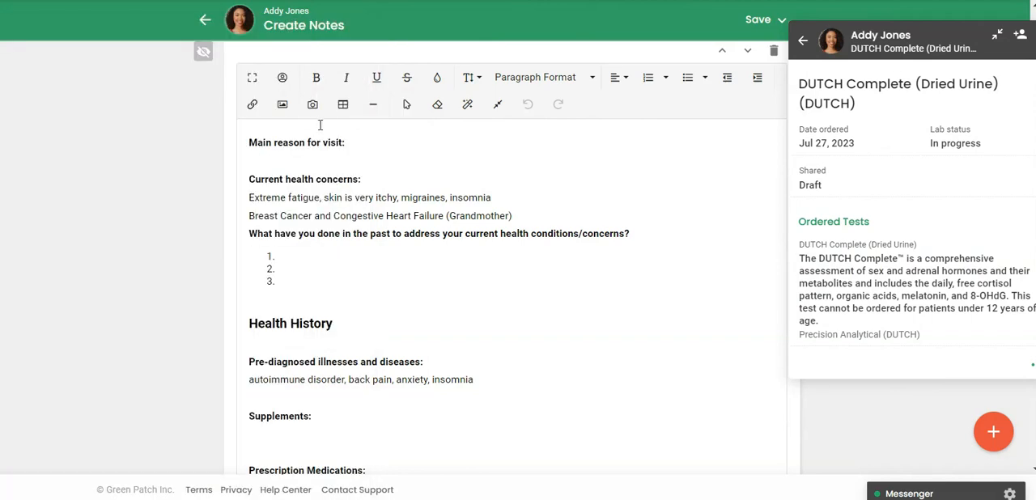
pyautogui.click(804, 42)
pyautogui.click(804, 42)
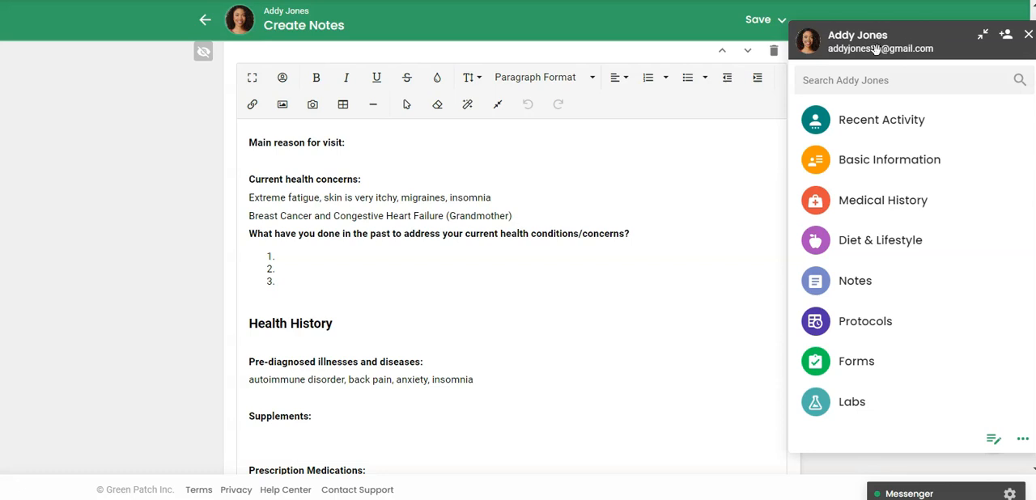
pyautogui.moveTo(937, 42); pyautogui.dragTo(890, 33)
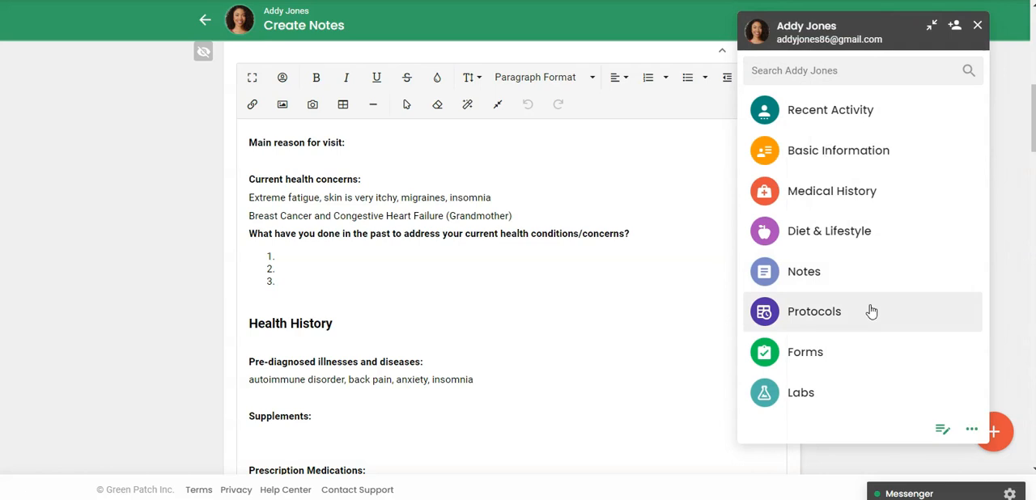
# Step: Start a quick note from the Client Hub, examine its form and full edit mode option, and close the hub without saving
pyautogui.click(941, 432)
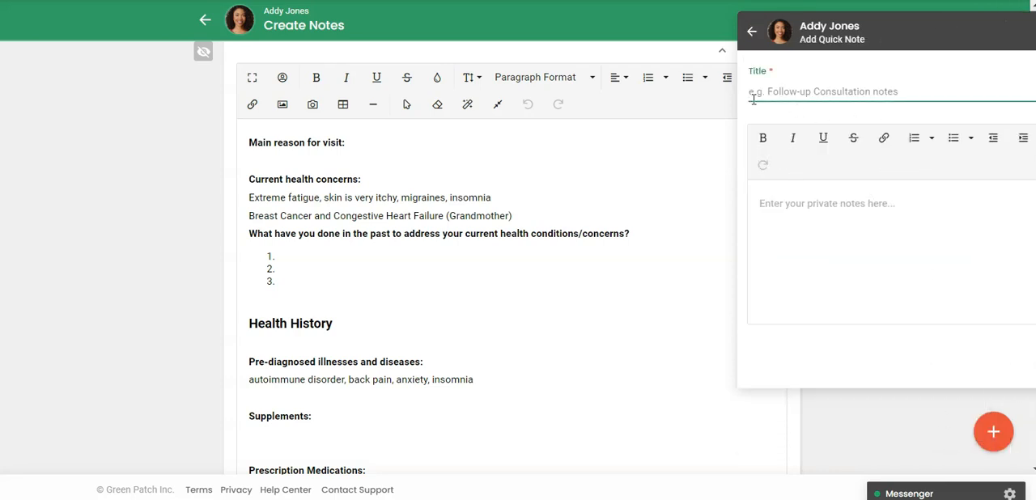
pyautogui.moveTo(898, 36); pyautogui.dragTo(814, 55)
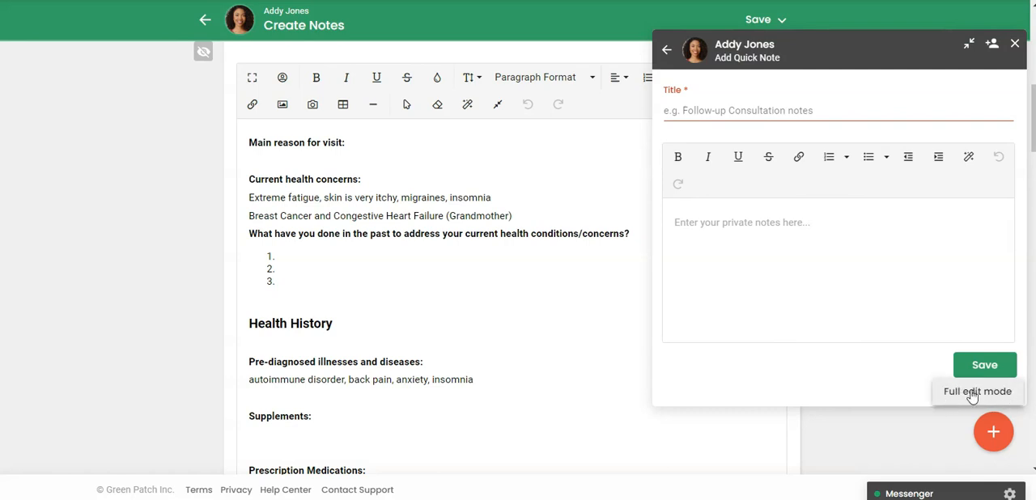
pyautogui.click(972, 391)
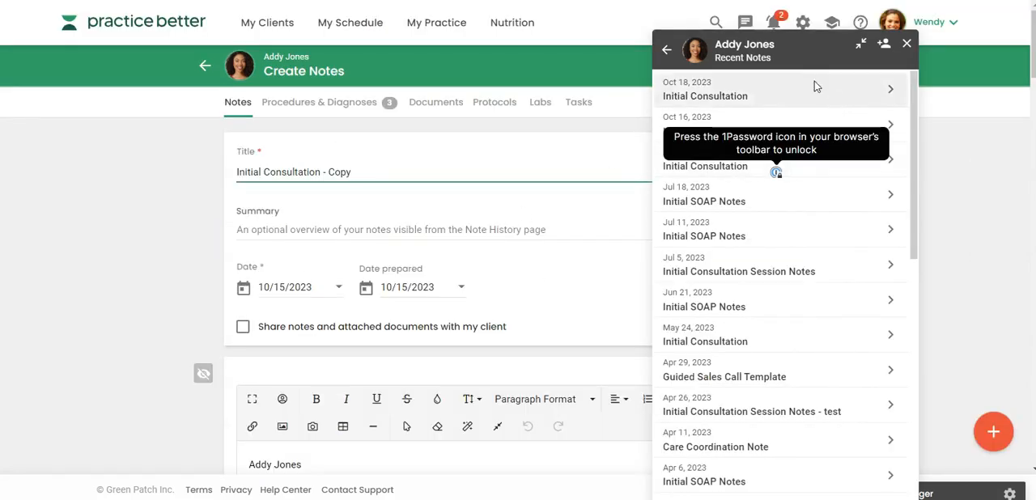
pyautogui.click(907, 44)
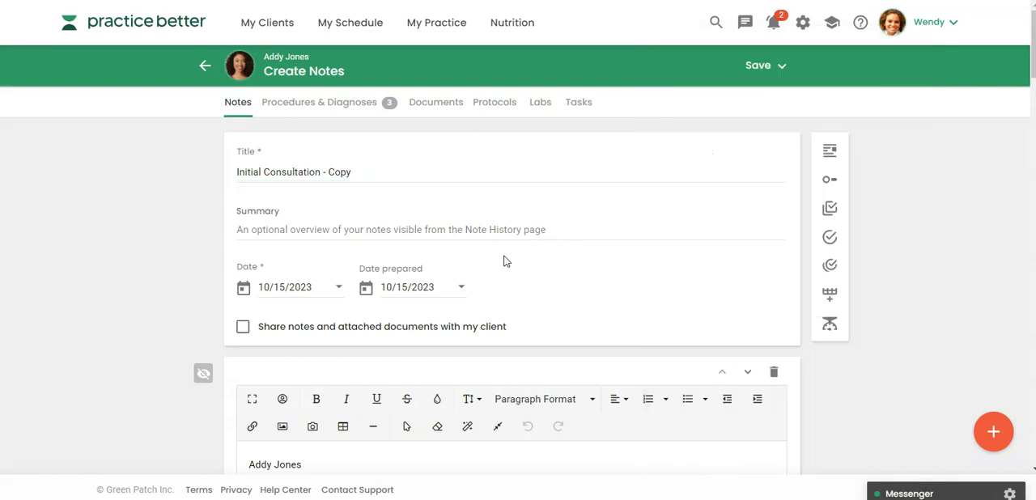
# Step: Look through the duplicated consultation note, leave it for the client's notes history and return to the dashboard
pyautogui.scroll(-1, 974, 245)
pyautogui.scroll(-10, 974, 246)
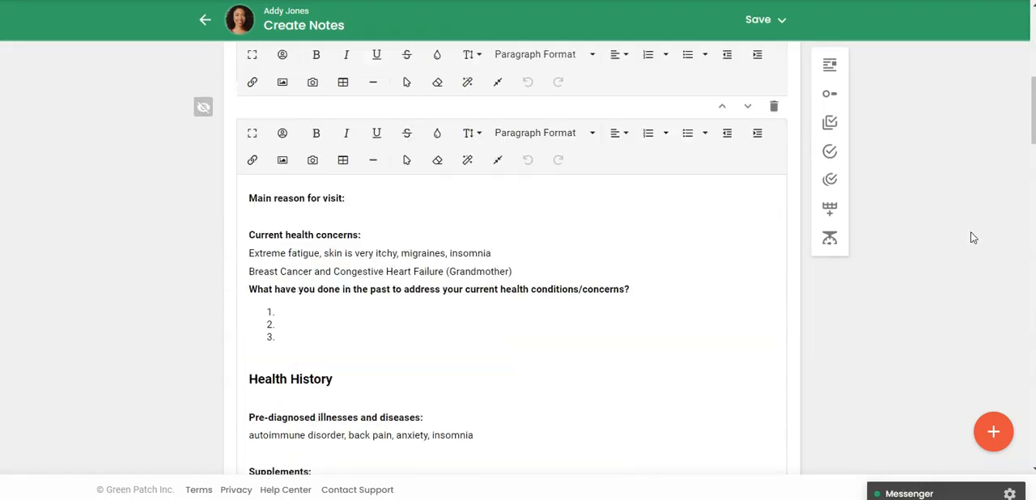
pyautogui.scroll(-10, 971, 235)
pyautogui.scroll(8, 971, 235)
pyautogui.scroll(15, 973, 237)
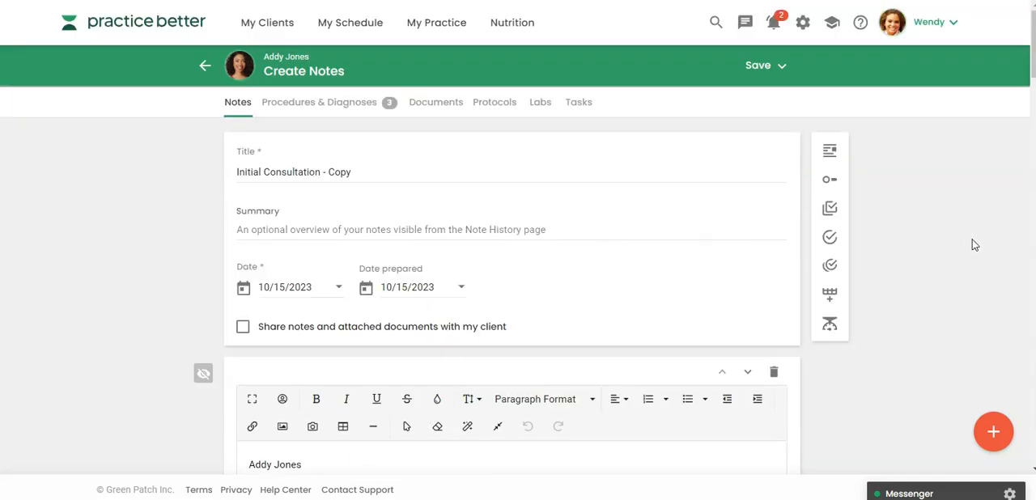
pyautogui.scroll(-3, 971, 241)
pyautogui.scroll(1, 972, 239)
pyautogui.click(205, 66)
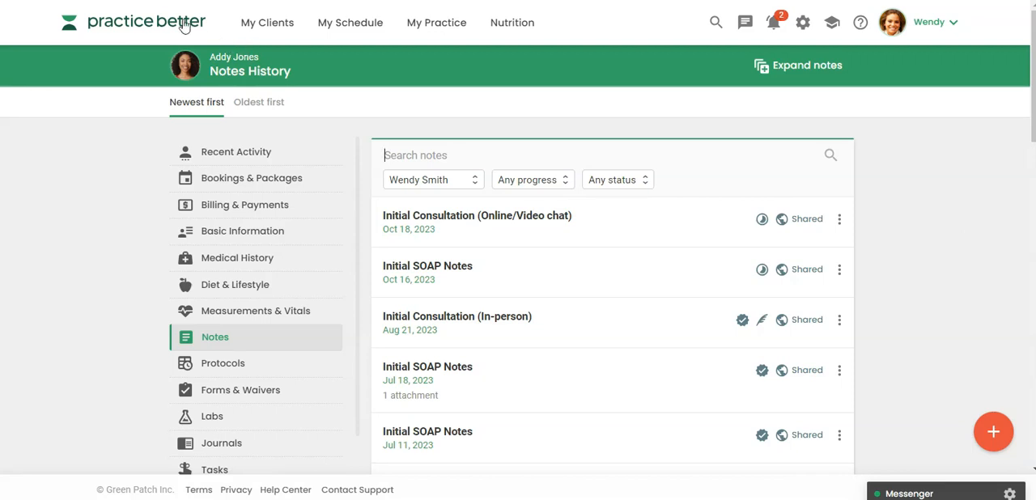
pyautogui.click(153, 23)
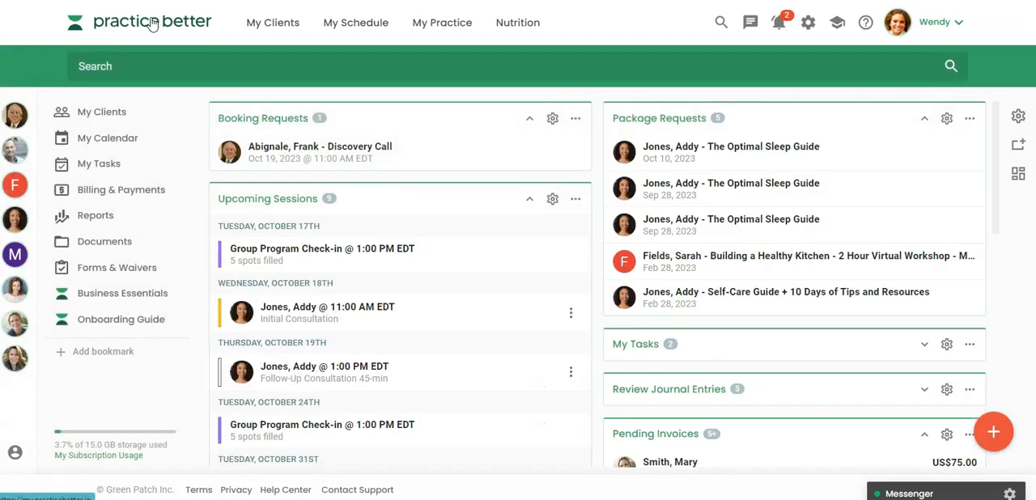